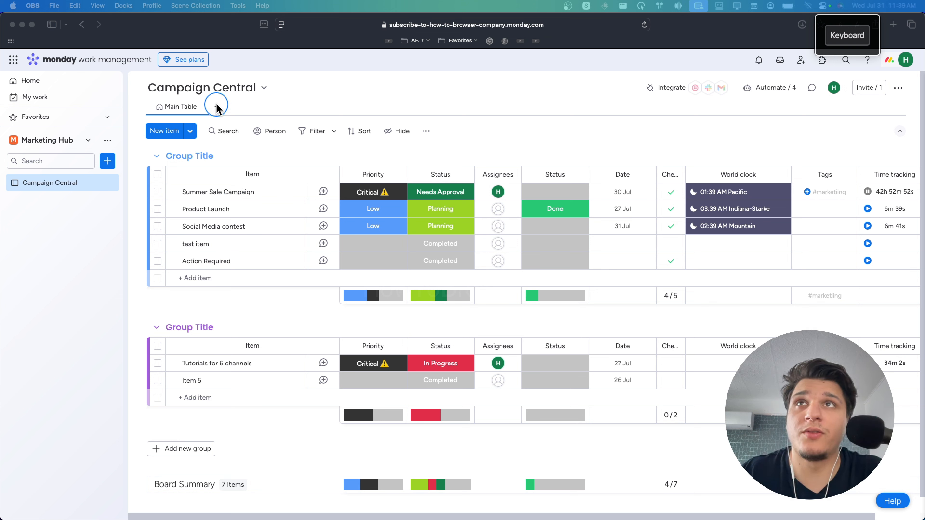
Open the board view options for Campaign Central and explore more views in the Views Center
{"action": "left_click", "coordinate": [176, 109]}
{"action": "scroll", "coordinate": [176, 109], "scroll_direction": "up", "scroll_amount": 5}
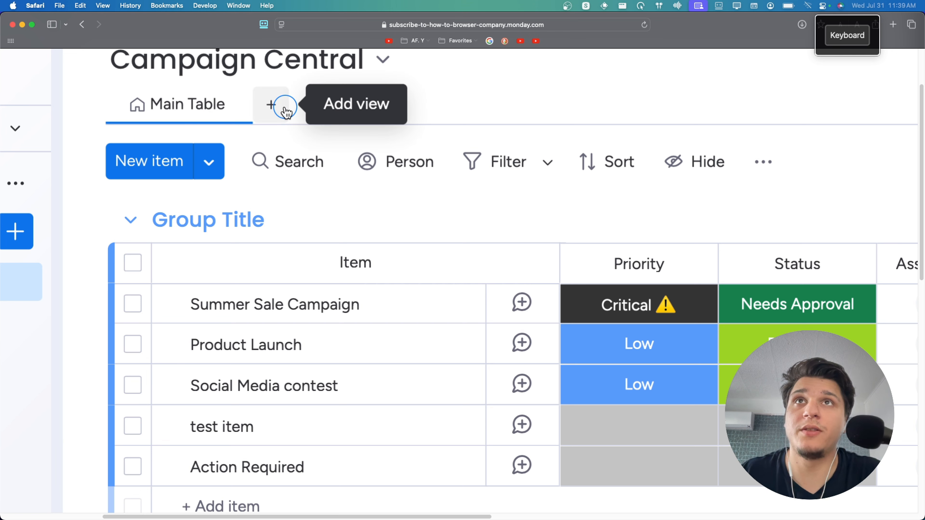
{"action": "left_click", "coordinate": [286, 109]}
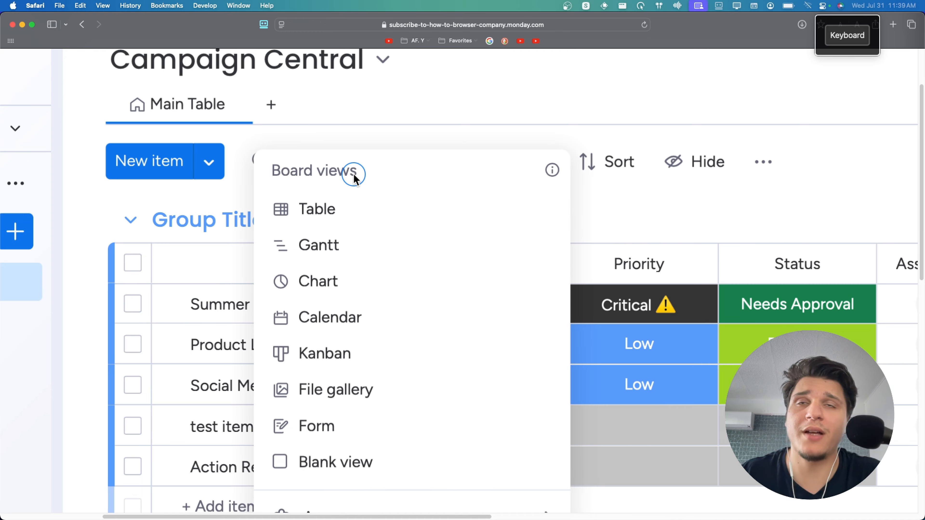
{"action": "scroll", "coordinate": [353, 177], "scroll_direction": "down", "scroll_amount": 3}
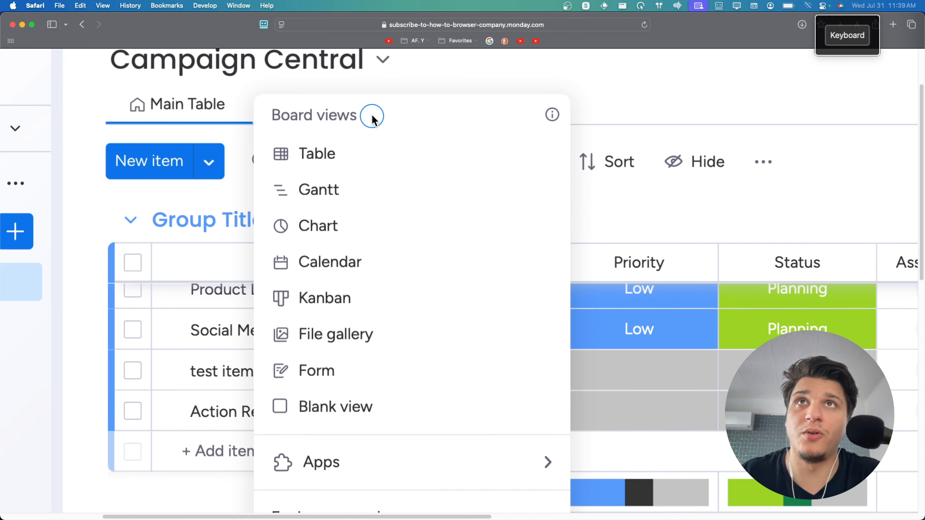
{"action": "scroll", "coordinate": [372, 116], "scroll_direction": "down", "scroll_amount": 5}
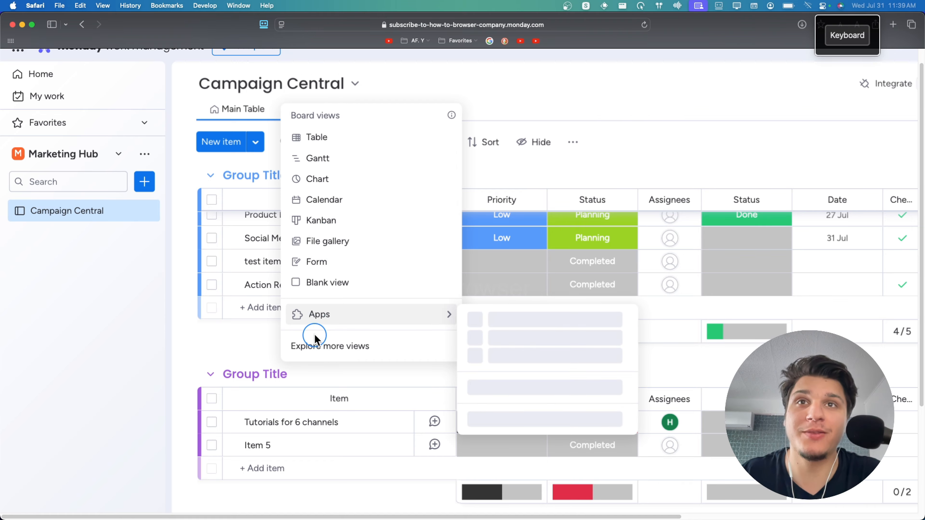
{"action": "left_click", "coordinate": [315, 346]}
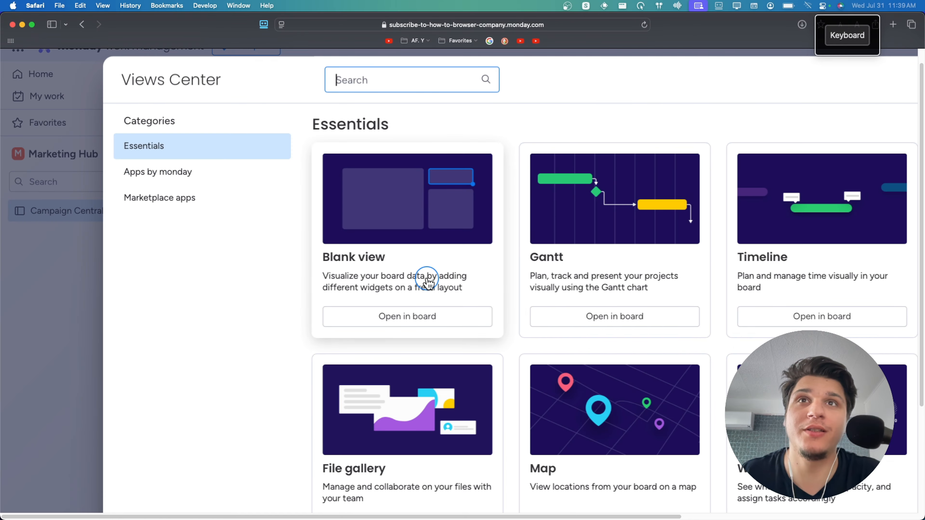
Search the Views Center for "kan" and add the essential Kanban view to the board
{"action": "scroll", "coordinate": [424, 277], "scroll_direction": "down", "scroll_amount": 5}
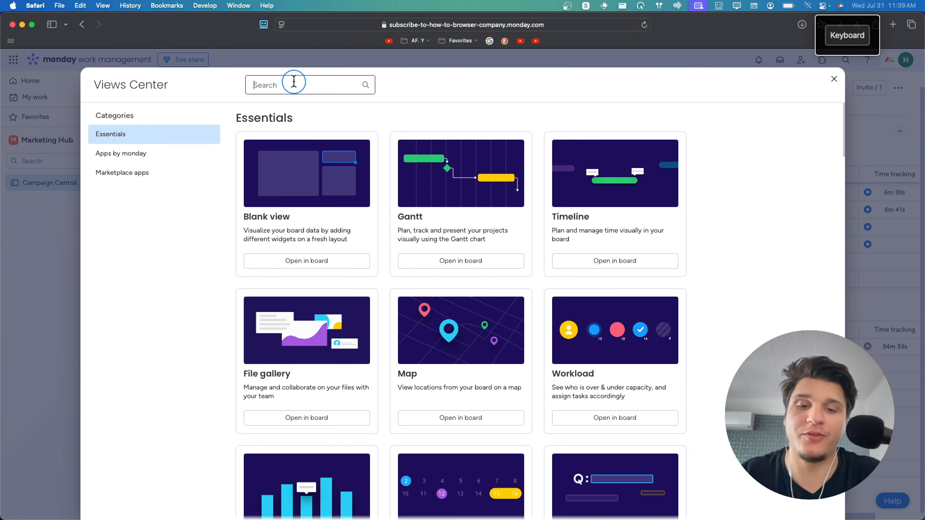
{"action": "type", "text": "kan"}
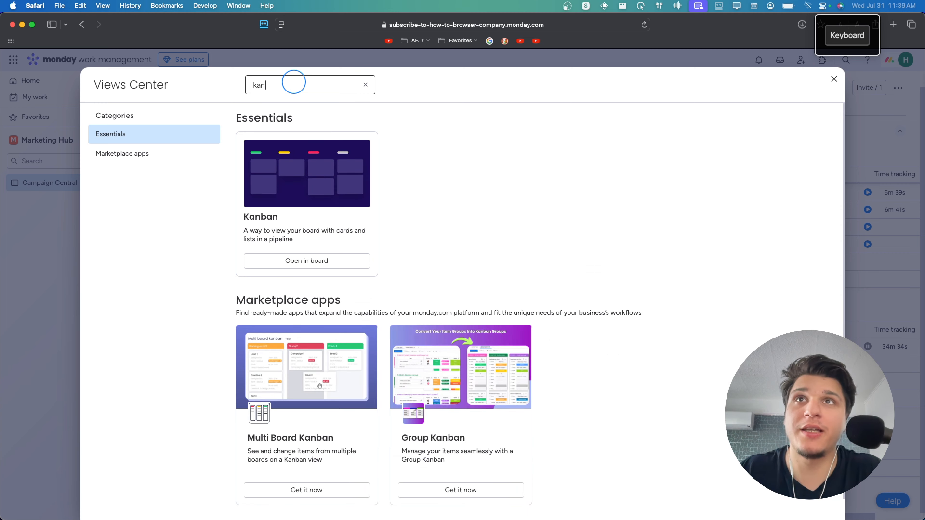
{"action": "left_click", "coordinate": [293, 260]}
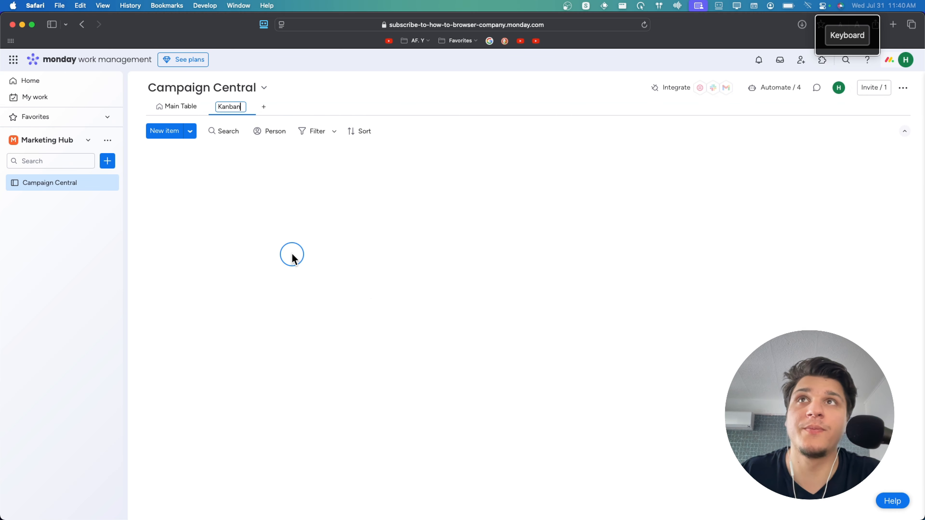
Rename the new Kanban view as "Worlflow Stages"
{"action": "left_click", "coordinate": [244, 116]}
{"action": "left_click", "coordinate": [236, 106]}
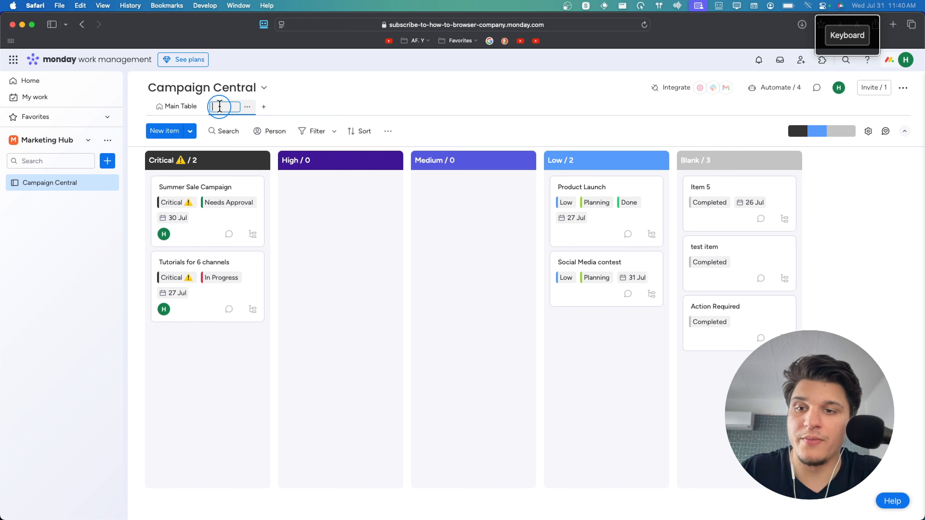
{"action": "type", "text": "Wor"}
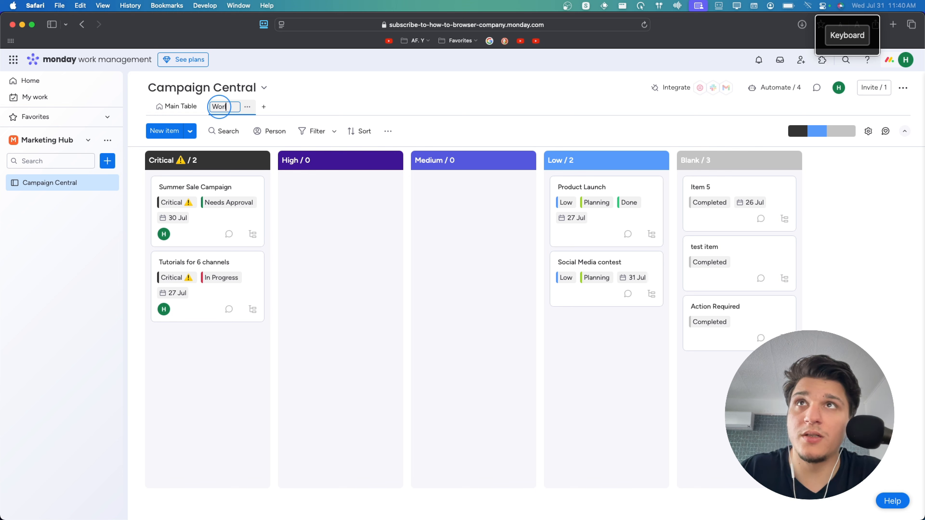
{"action": "type", "text": "lflow S"}
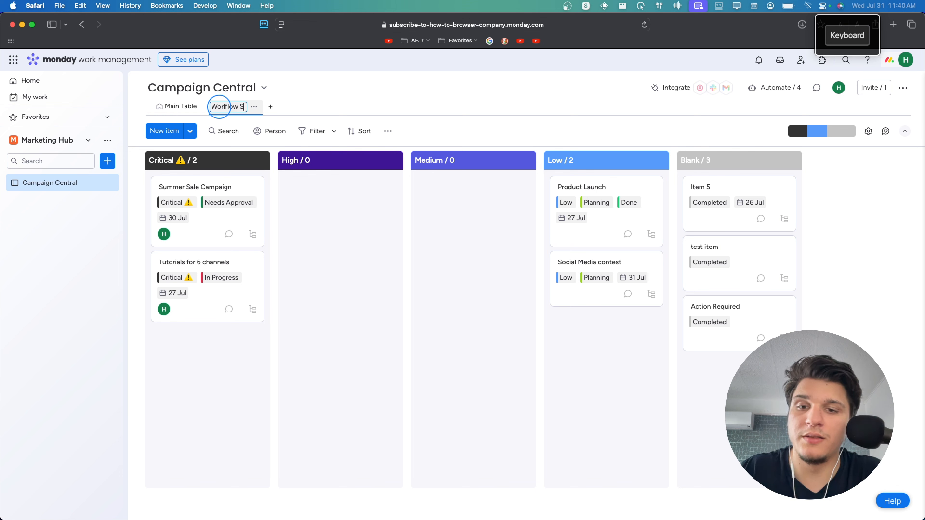
{"action": "type", "text": "tages"}
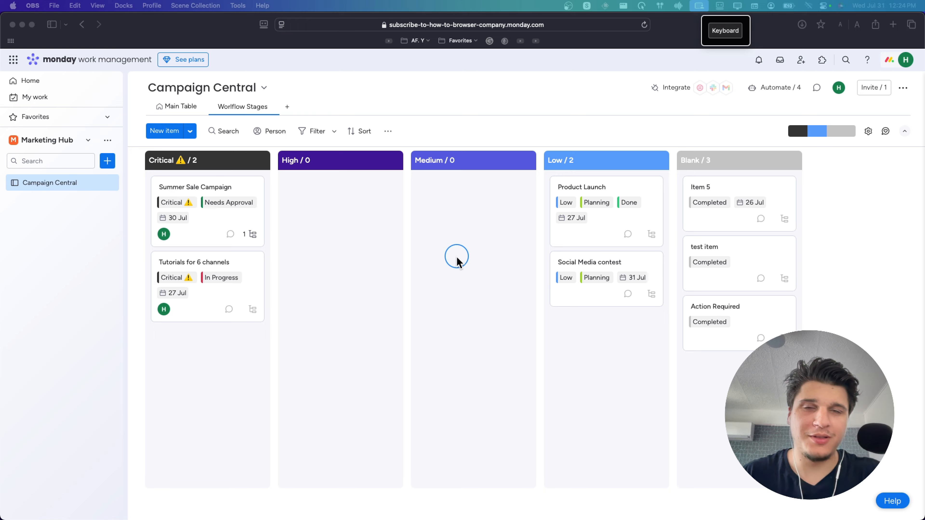
Compare the priority labels in the main table with the card columns in the Worlflow Stages view
{"action": "left_click", "coordinate": [182, 116]}
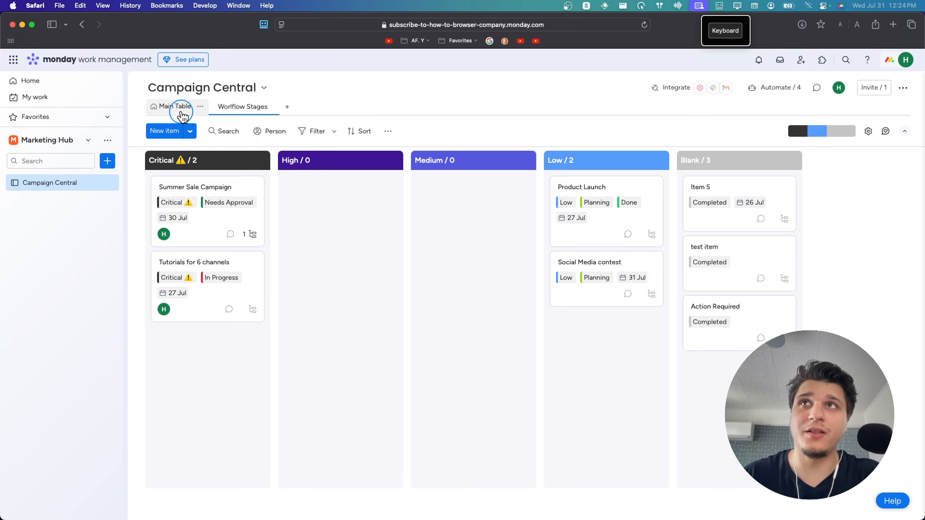
{"action": "left_click", "coordinate": [182, 116]}
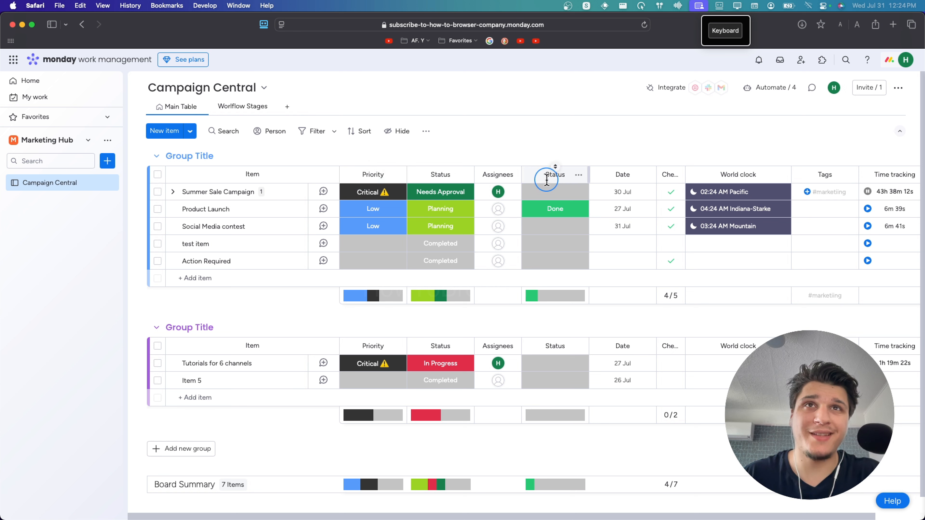
{"action": "left_click", "coordinate": [362, 197]}
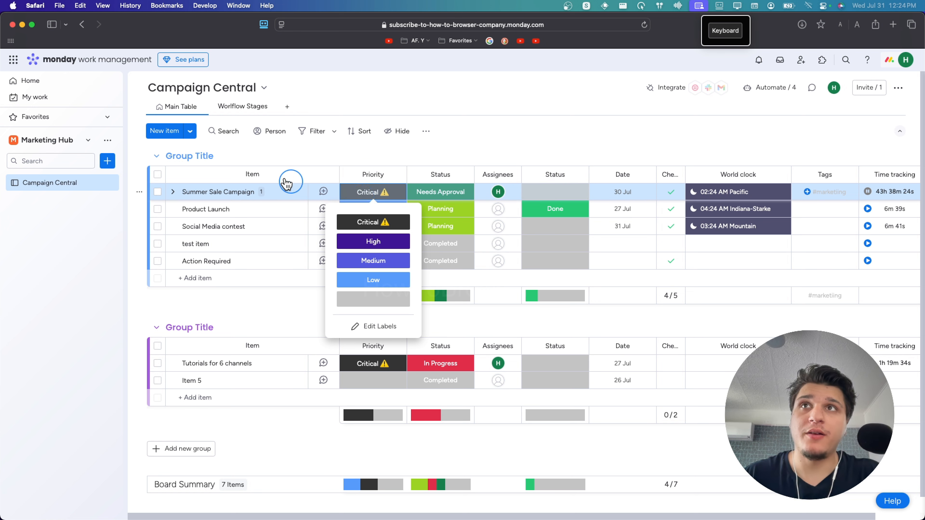
{"action": "left_click", "coordinate": [238, 107]}
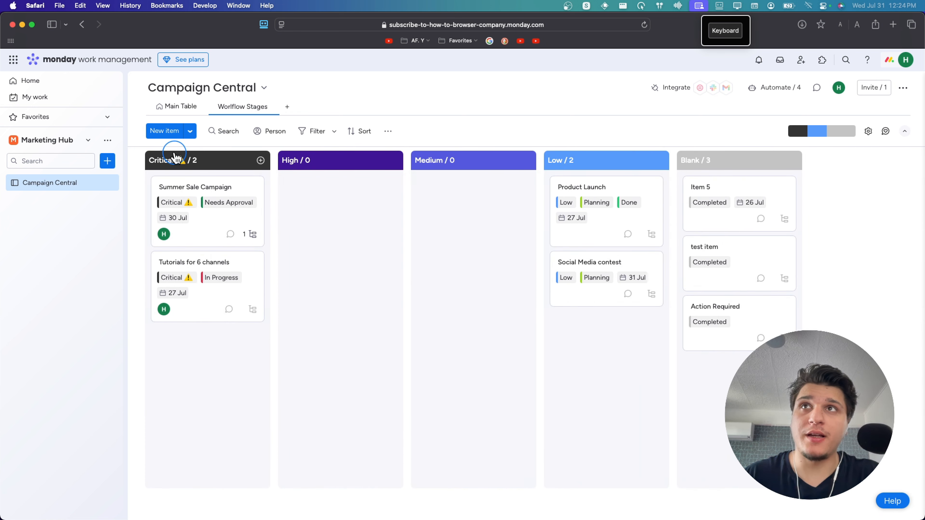
{"action": "left_click", "coordinate": [179, 106]}
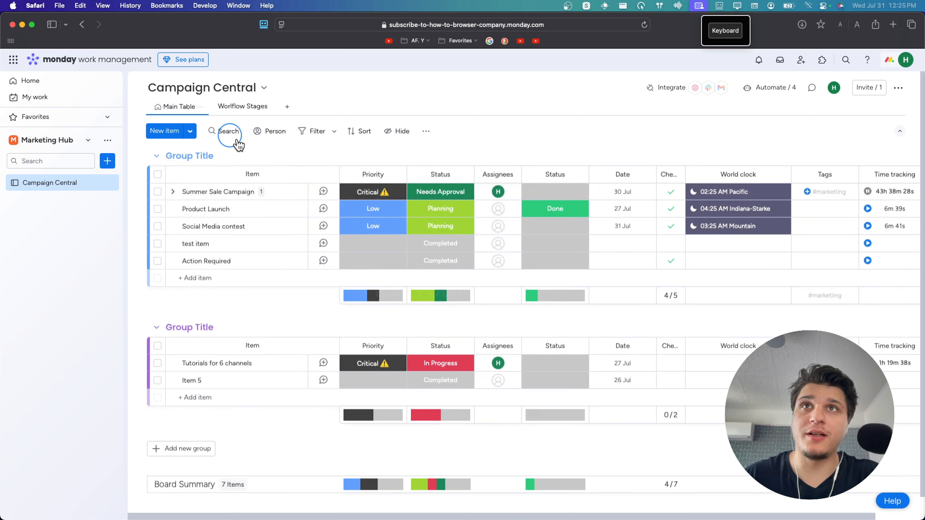
{"action": "left_click", "coordinate": [236, 107]}
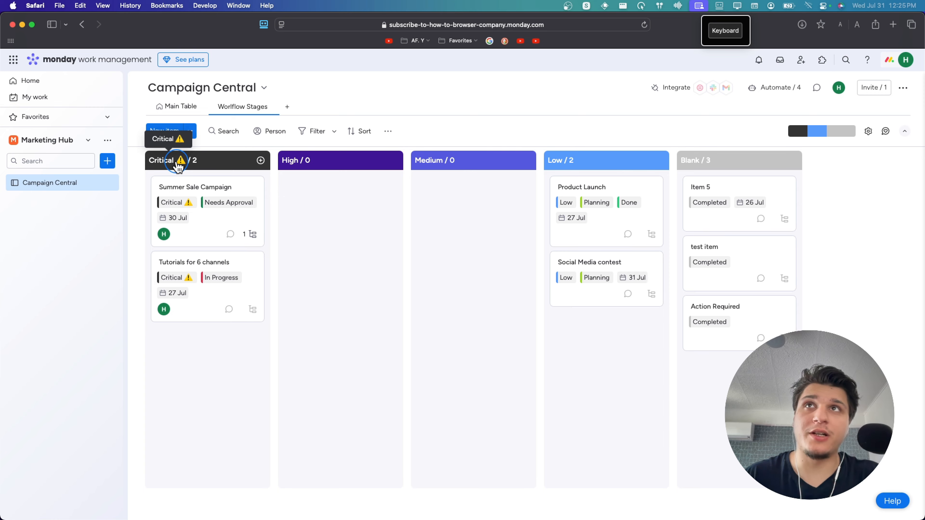
{"action": "left_click", "coordinate": [185, 107]}
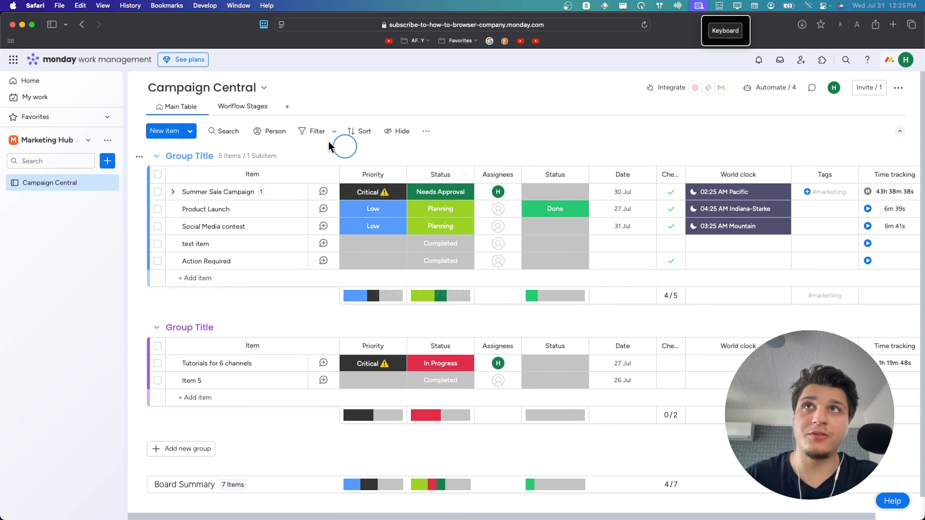
{"action": "left_click", "coordinate": [247, 114]}
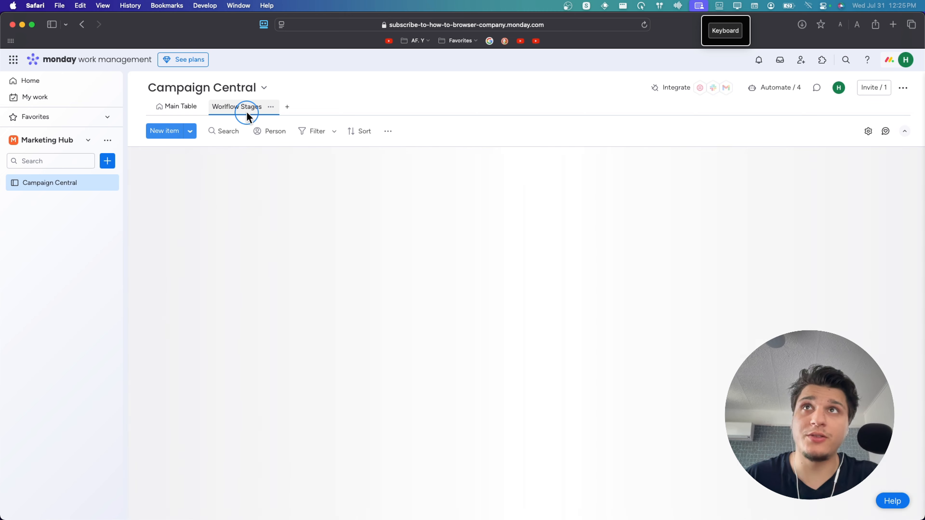
Set the Kanban Column of the Worlflow Stages view to the first Status column in the widget settings
{"action": "left_click", "coordinate": [869, 133]}
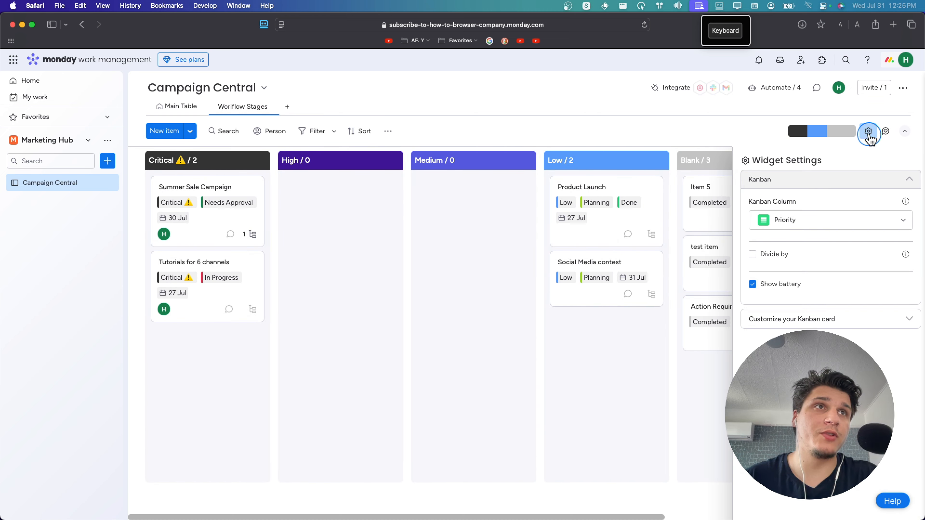
{"action": "scroll", "coordinate": [869, 135], "scroll_direction": "up", "scroll_amount": 5}
{"action": "scroll", "coordinate": [869, 135], "scroll_direction": "down", "scroll_amount": 2}
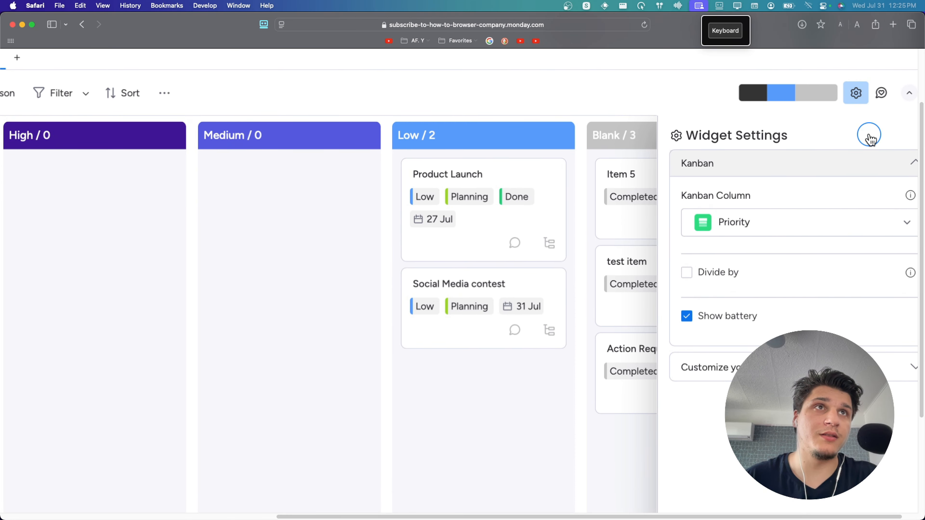
{"action": "left_click", "coordinate": [700, 223]}
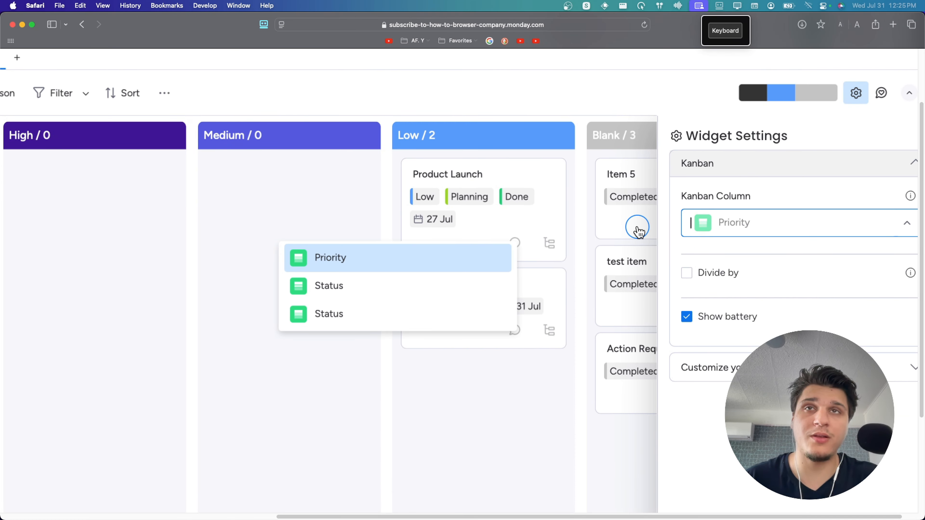
{"action": "left_click", "coordinate": [314, 288]}
{"action": "scroll", "coordinate": [313, 292], "scroll_direction": "down", "scroll_amount": 1}
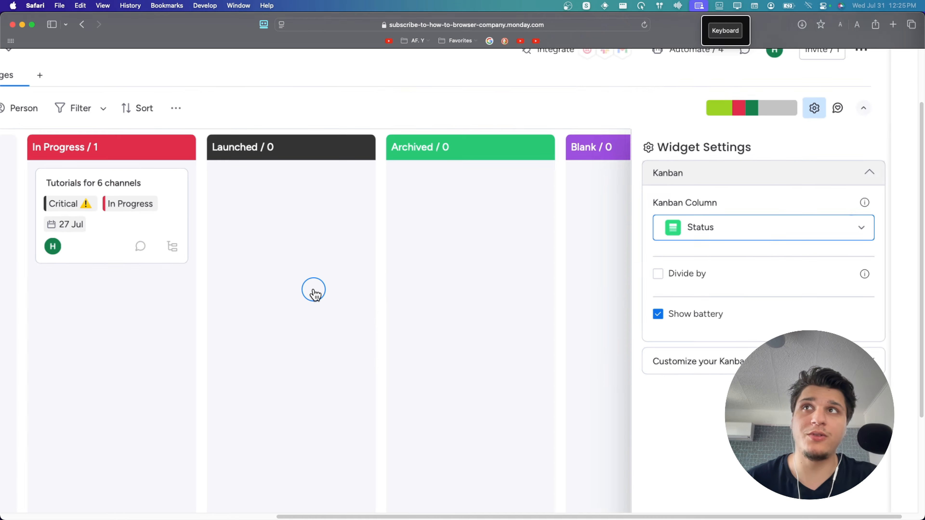
{"action": "scroll", "coordinate": [314, 292], "scroll_direction": "down", "scroll_amount": 3}
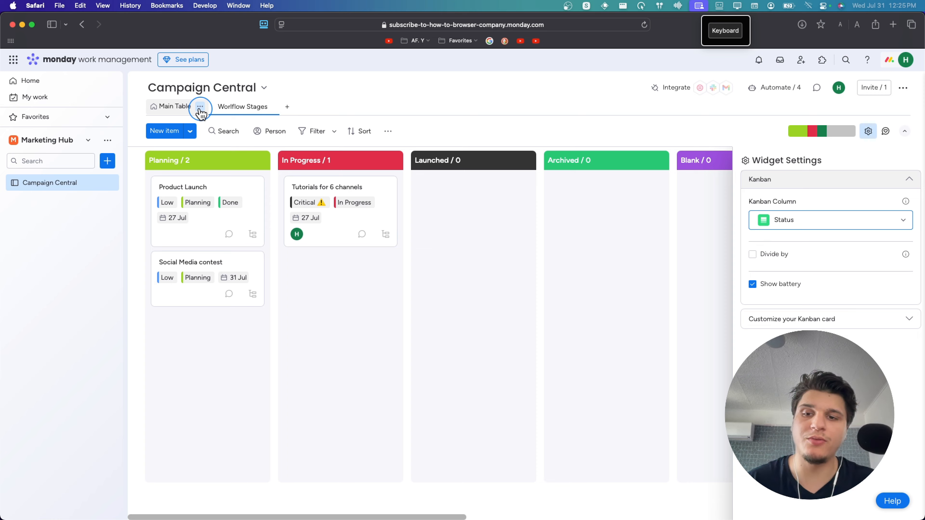
Check the columns in the main table and set the Kanban Column of the Worlflow Stages view to Priority
{"action": "left_click", "coordinate": [172, 110]}
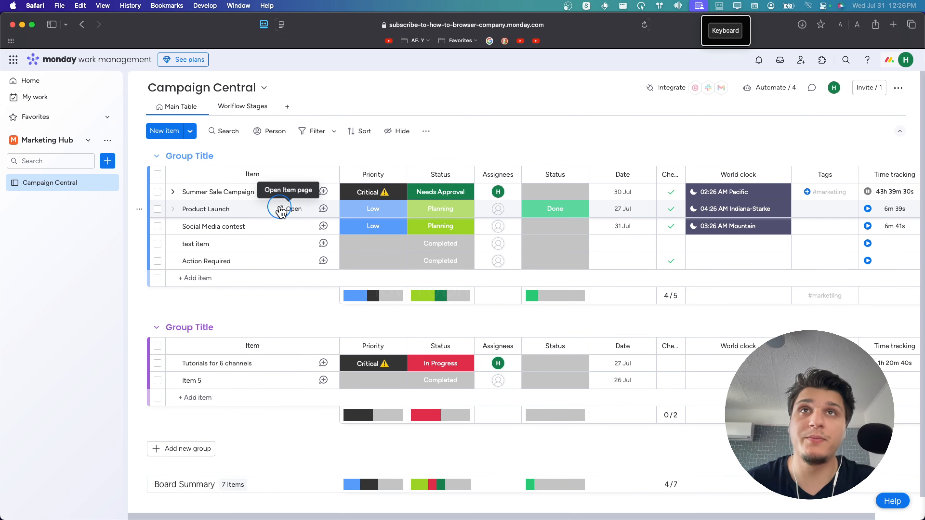
{"action": "left_click", "coordinate": [244, 110]}
{"action": "left_click", "coordinate": [752, 226]}
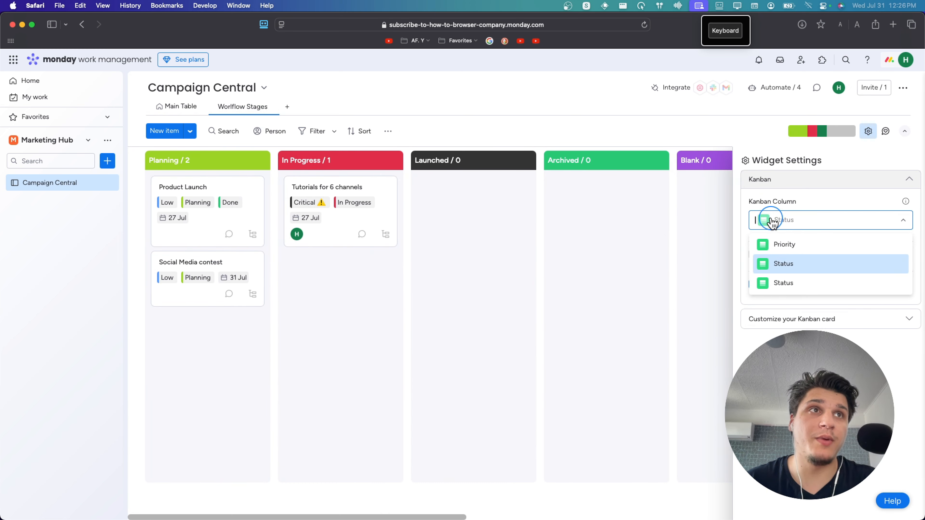
{"action": "left_click", "coordinate": [769, 247]}
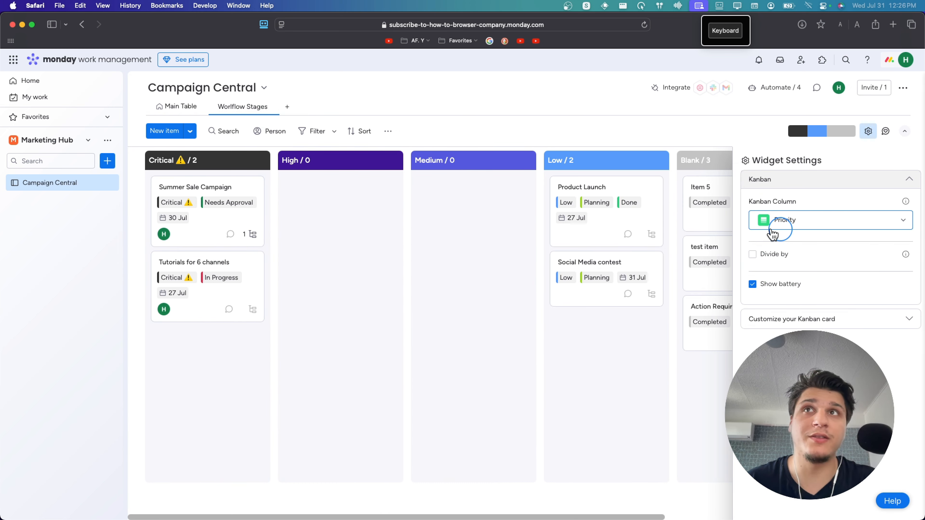
Clear the priority labels of Product Launch, Social Media contest and Summer Sale Campaign in the main table
{"action": "left_click", "coordinate": [177, 109]}
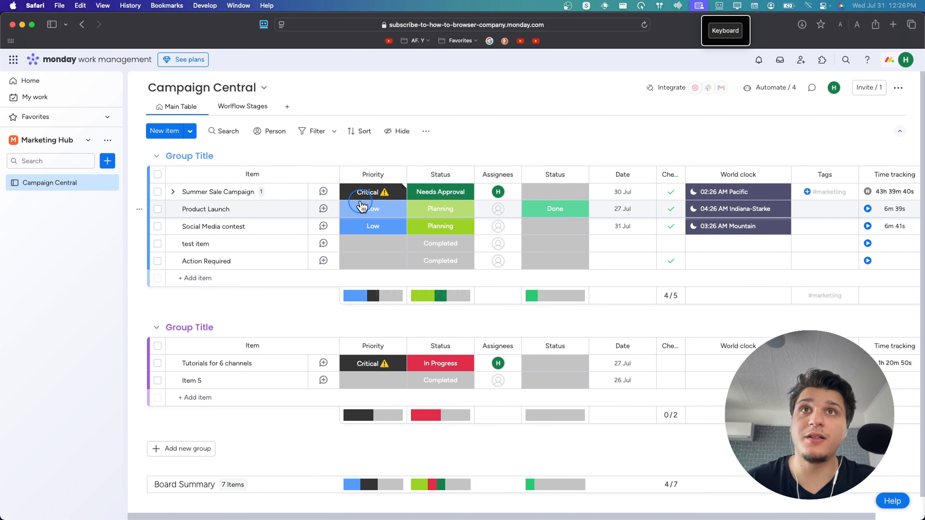
{"action": "left_click", "coordinate": [362, 207]}
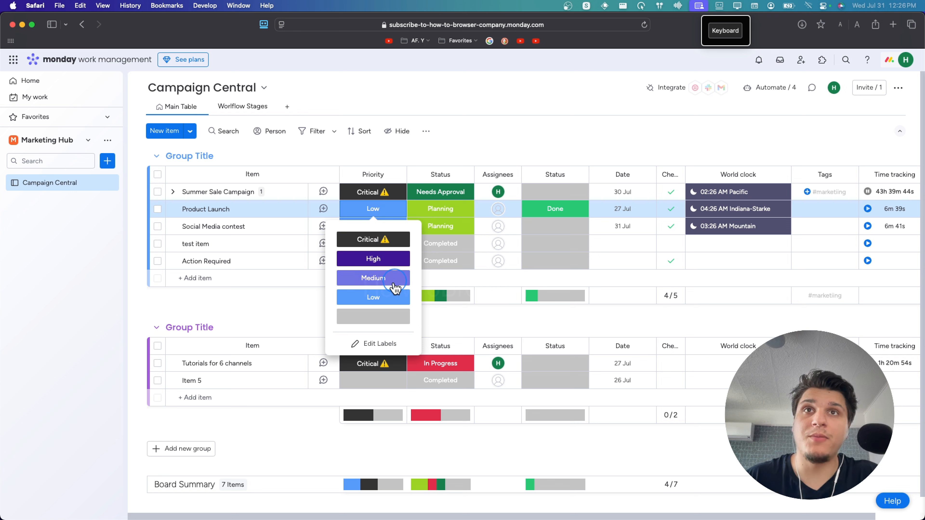
{"action": "left_click", "coordinate": [378, 210]}
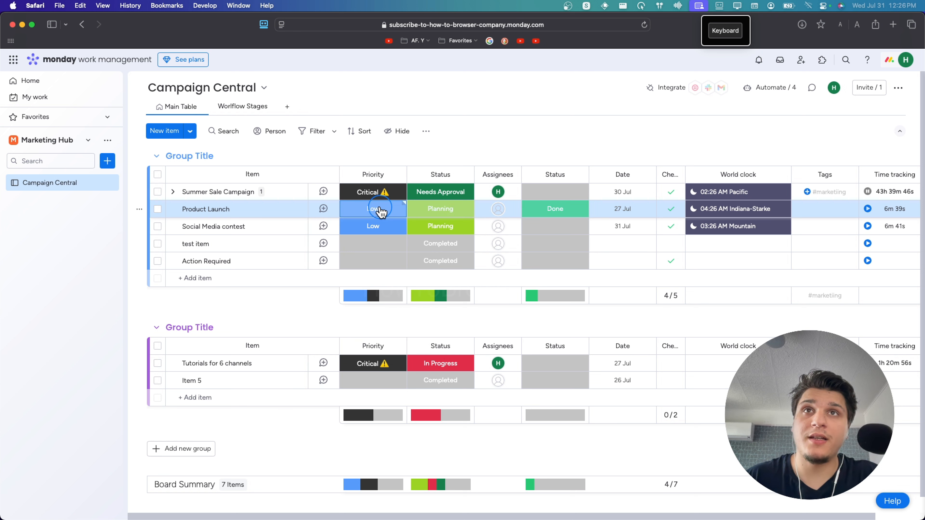
{"action": "left_click", "coordinate": [377, 211]}
{"action": "left_click", "coordinate": [364, 317]}
{"action": "left_click", "coordinate": [372, 226]}
{"action": "left_click", "coordinate": [370, 315]}
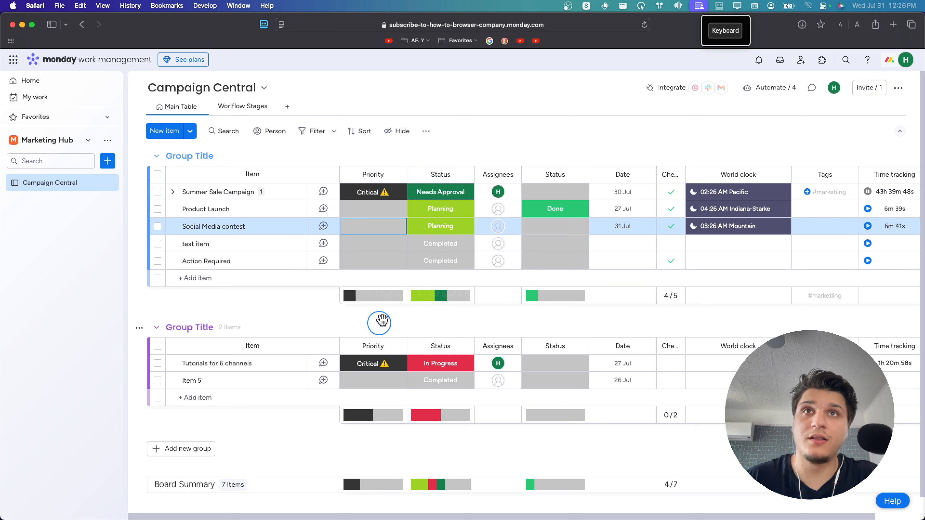
{"action": "left_click", "coordinate": [378, 196]}
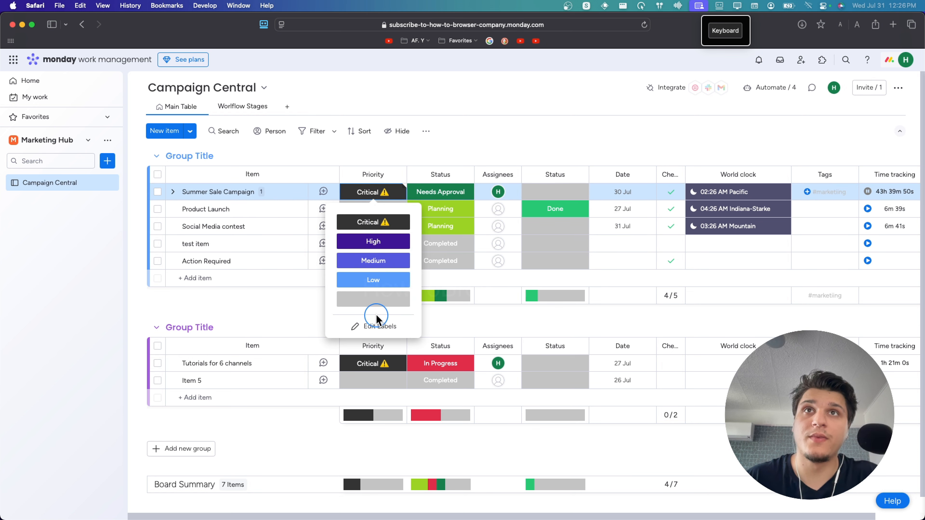
{"action": "left_click", "coordinate": [377, 299]}
Clear the priority label of Tutorials for 6 channels in the main table and check the card columns in the Worlflow Stages view
{"action": "left_click", "coordinate": [222, 107]}
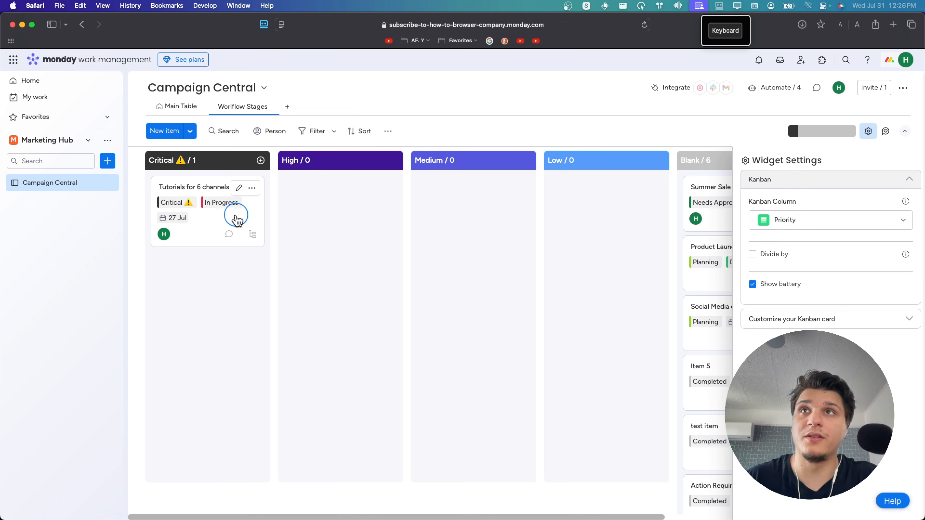
{"action": "left_click", "coordinate": [180, 106]}
{"action": "left_click", "coordinate": [383, 369]}
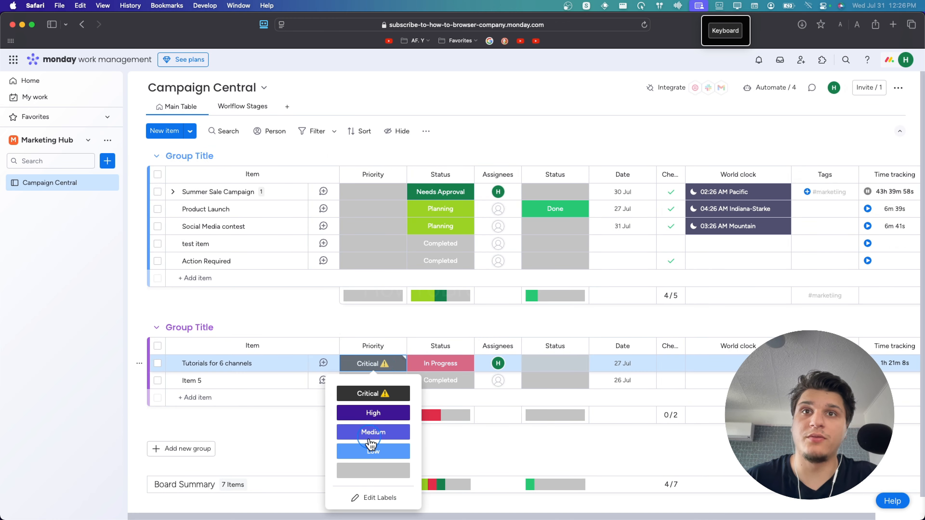
{"action": "left_click", "coordinate": [373, 469]}
{"action": "left_click", "coordinate": [243, 111]}
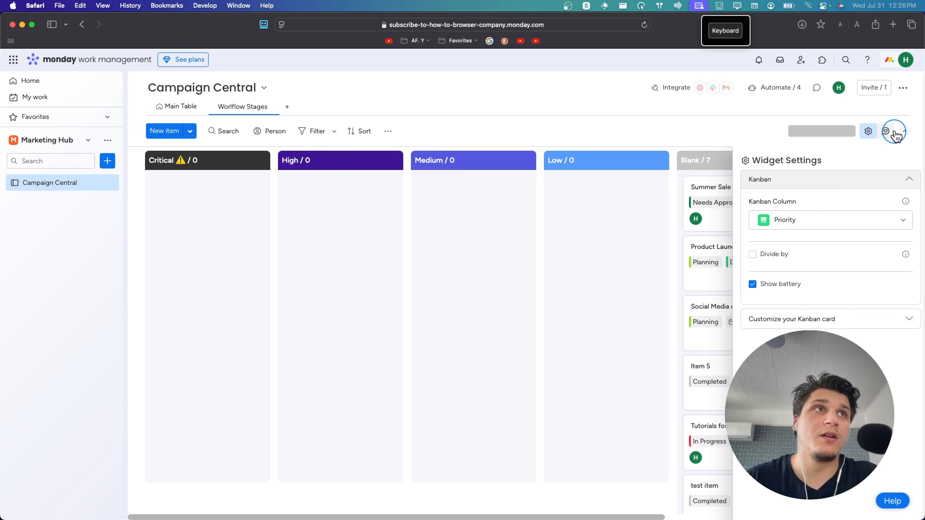
Collapse the board header and expand it again in both the Worlflow Stages view and the main table
{"action": "left_click", "coordinate": [905, 131]}
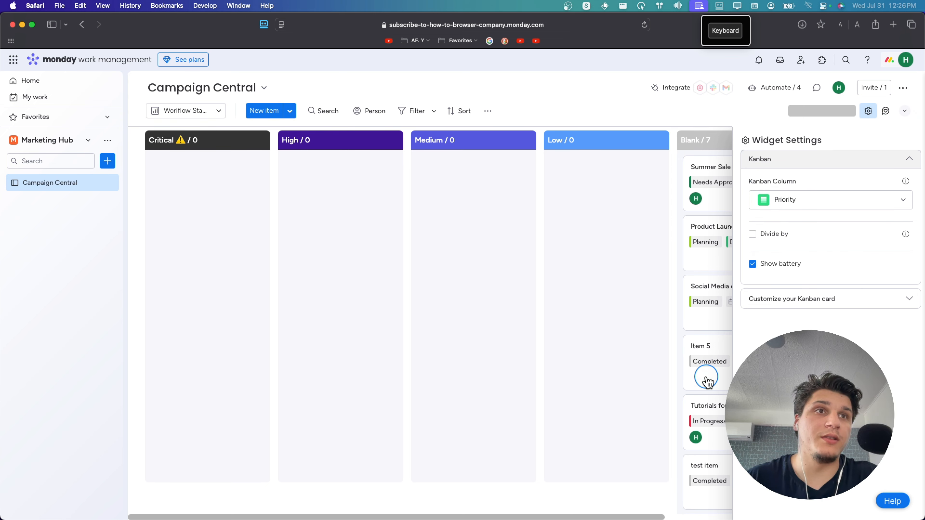
{"action": "scroll", "coordinate": [707, 377], "scroll_direction": "down", "scroll_amount": 2}
{"action": "scroll", "coordinate": [708, 346], "scroll_direction": "up", "scroll_amount": 2}
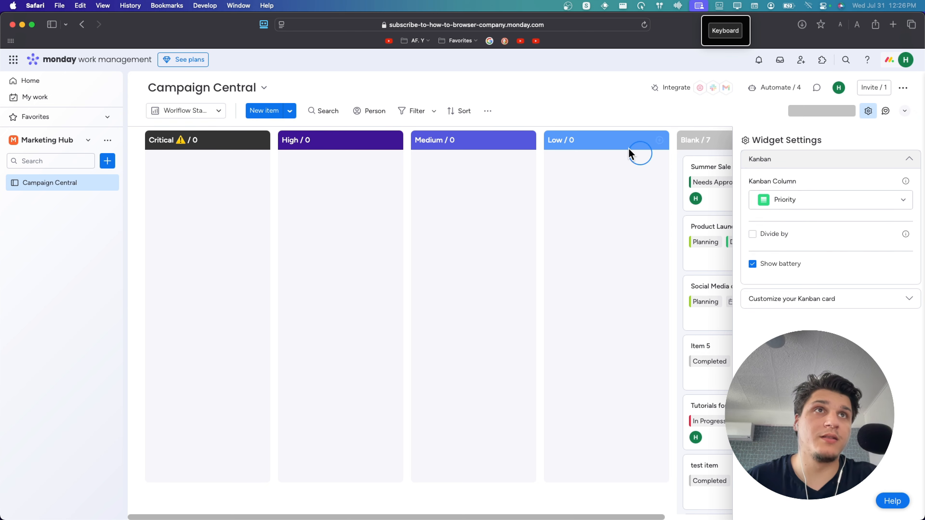
{"action": "left_click", "coordinate": [187, 113]}
{"action": "left_click", "coordinate": [190, 116]}
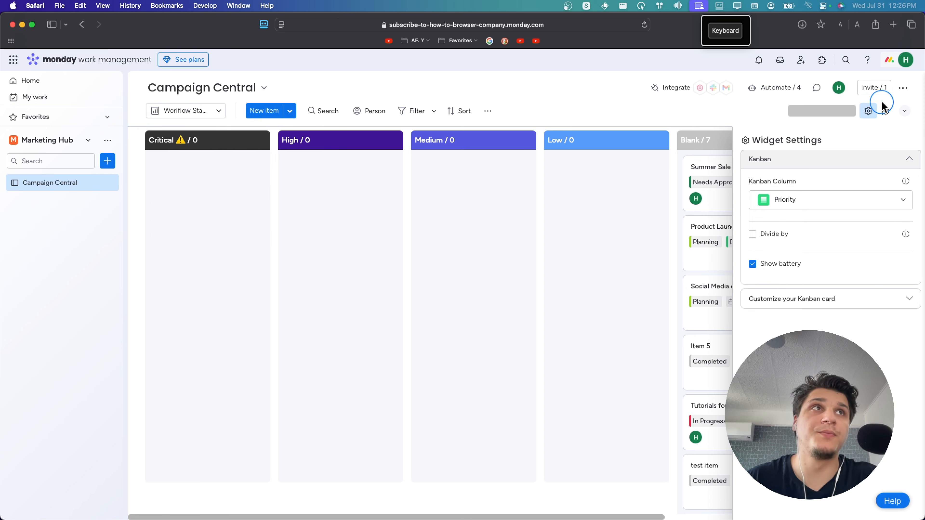
{"action": "left_click", "coordinate": [905, 111]}
{"action": "left_click", "coordinate": [171, 110]}
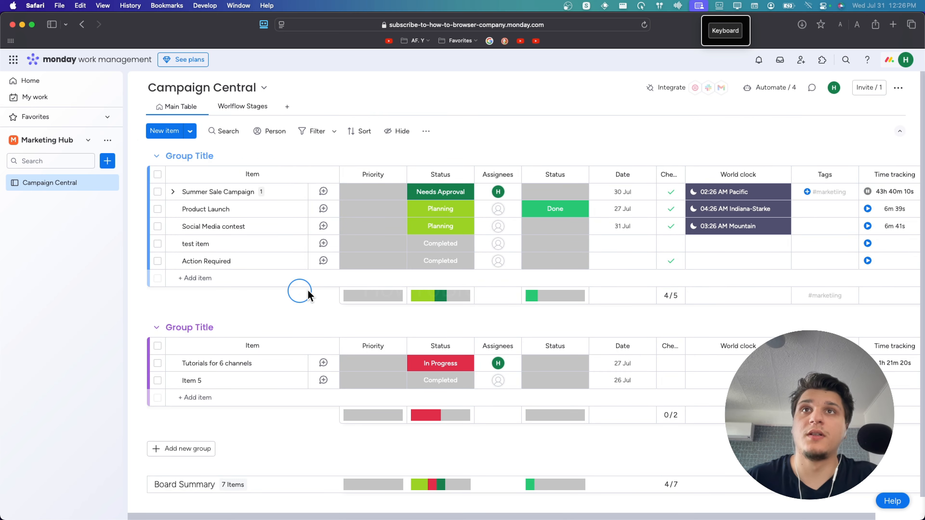
{"action": "left_click", "coordinate": [900, 131]}
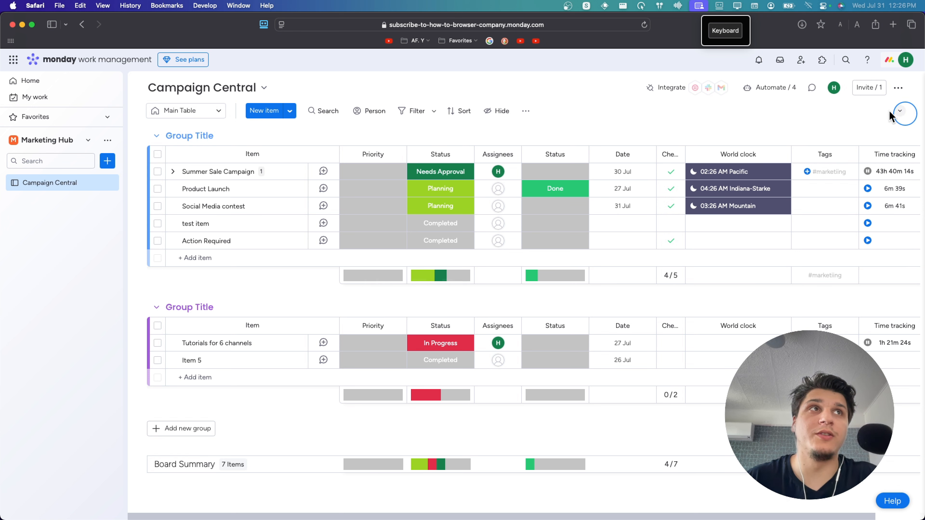
{"action": "left_click", "coordinate": [900, 110]}
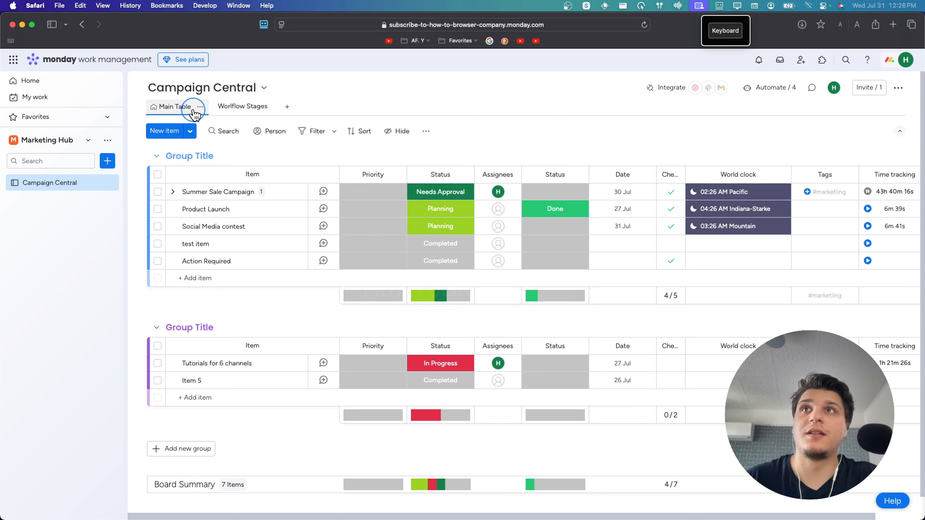
Look through the board view types that can be added to Campaign Central and return to the main table
{"action": "left_click", "coordinate": [287, 107]}
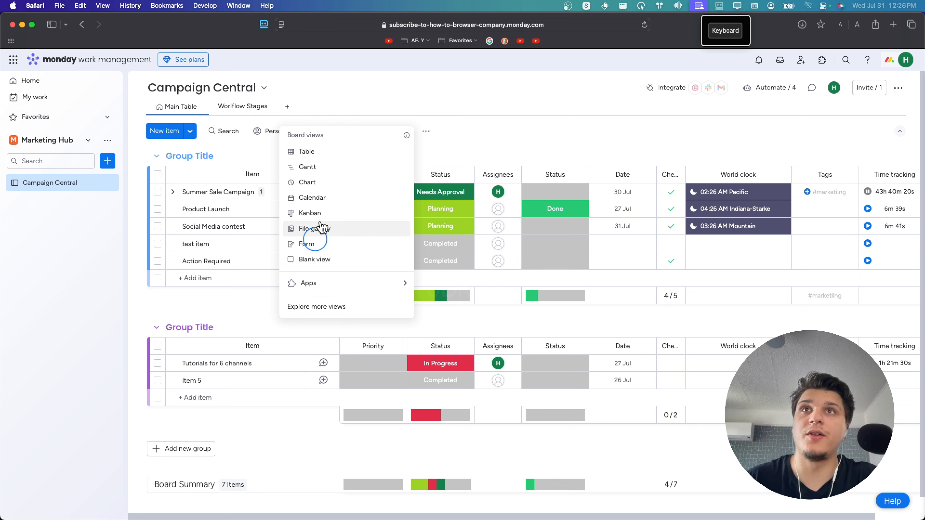
{"action": "left_click", "coordinate": [347, 115]}
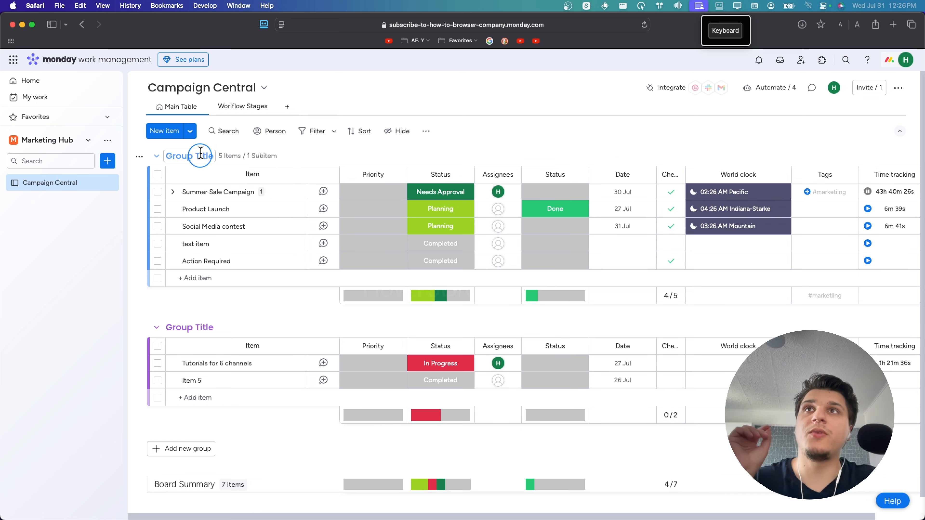
{"action": "left_click", "coordinate": [226, 109]}
{"action": "left_click", "coordinate": [157, 110]}
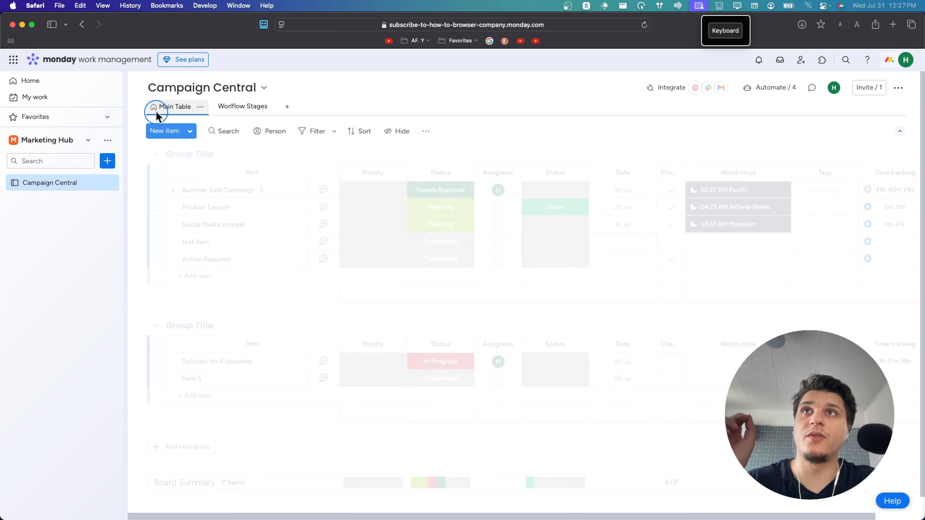
Rename the Critical priority label to "CHANGE Critical", keeping its warning emoji
{"action": "left_click", "coordinate": [401, 197]}
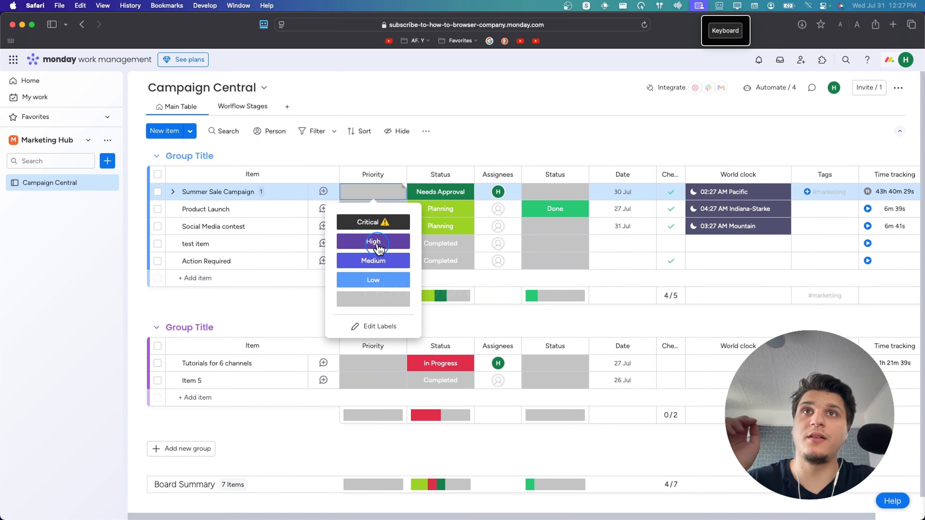
{"action": "left_click", "coordinate": [366, 325]}
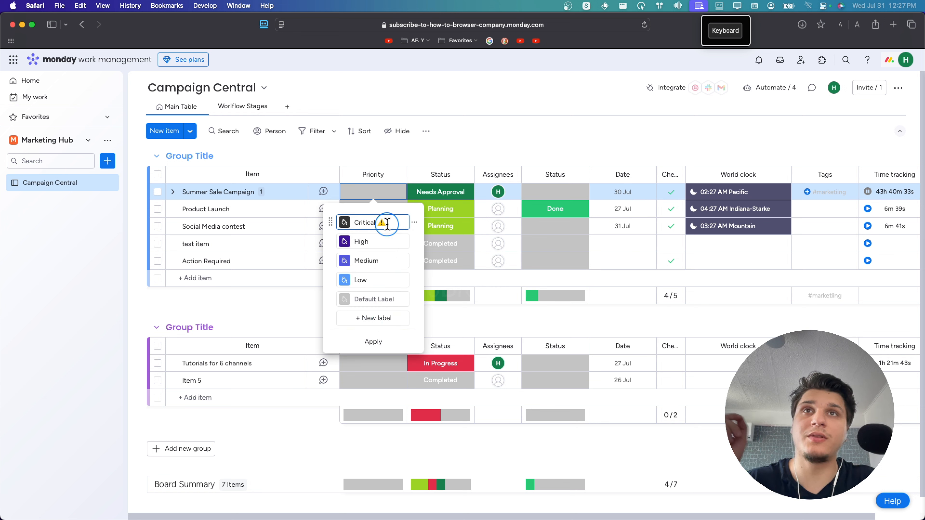
{"action": "left_click", "coordinate": [355, 223]}
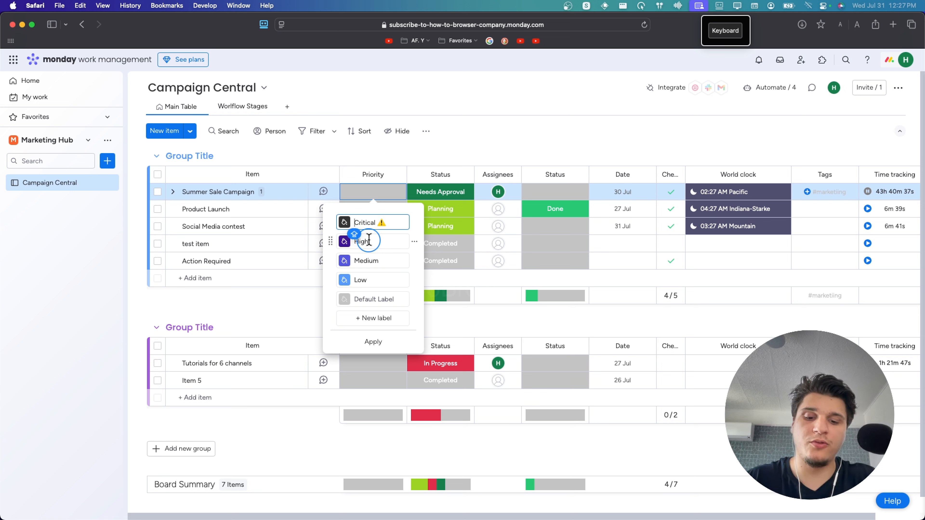
{"action": "type", "text": "CHANGE"}
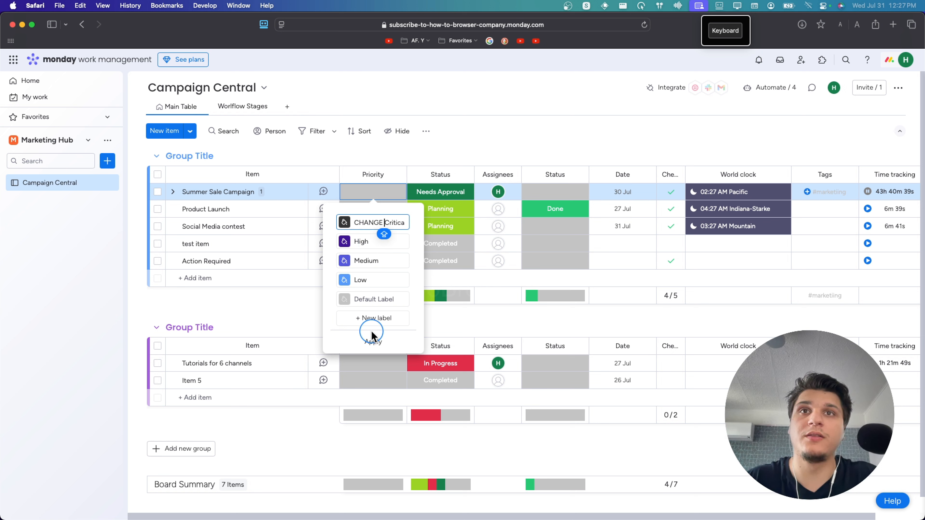
{"action": "left_click", "coordinate": [373, 341]}
Set the priority of Summer Sale Campaign to CHANGE Critical and show the subitems of its card in the Worlflow Stages view
{"action": "left_click", "coordinate": [367, 219]}
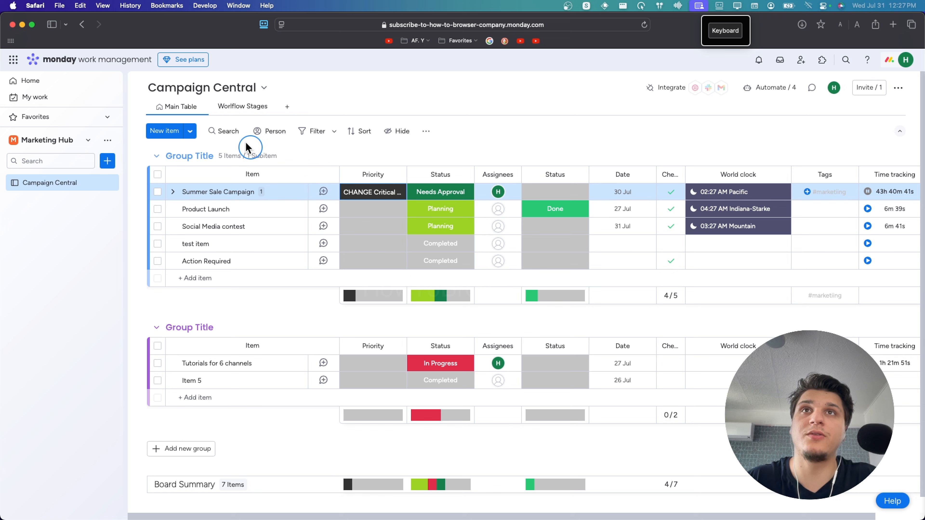
{"action": "left_click", "coordinate": [231, 107]}
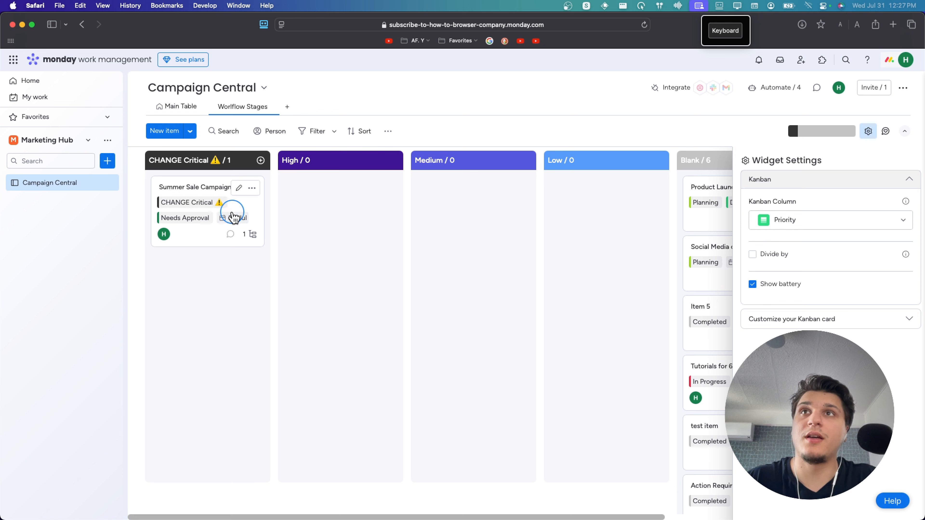
{"action": "left_click", "coordinate": [251, 235]}
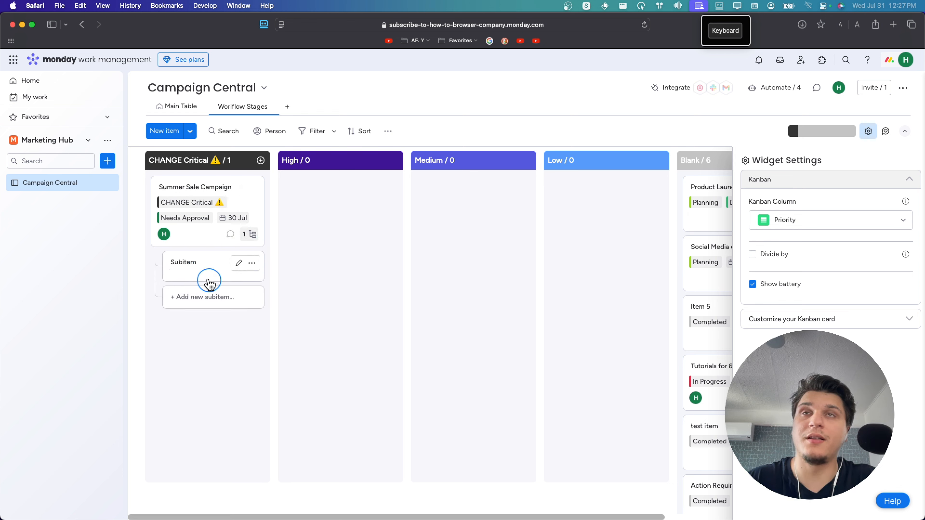
Set the priority of Product Launch to High in the main table and check its card in the Worlflow Stages view
{"action": "left_click", "coordinate": [167, 106]}
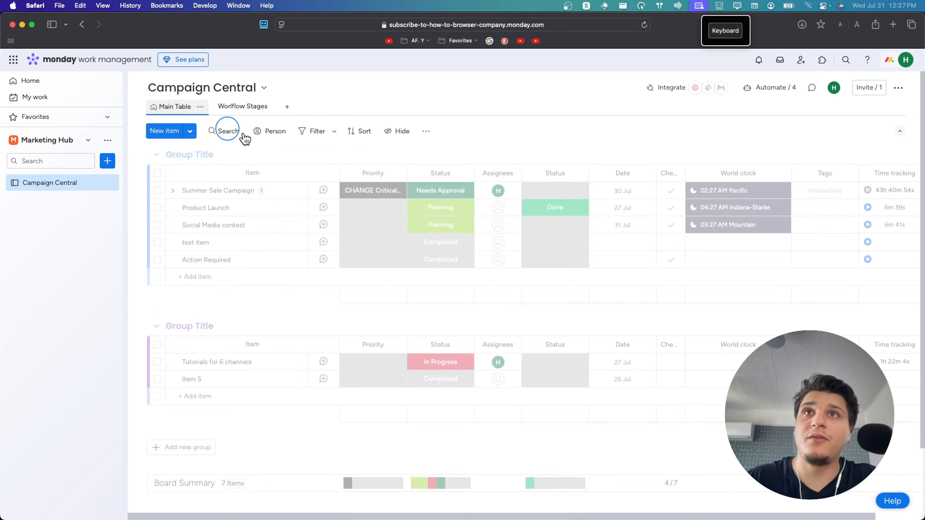
{"action": "left_click", "coordinate": [356, 210]}
{"action": "left_click", "coordinate": [373, 258]}
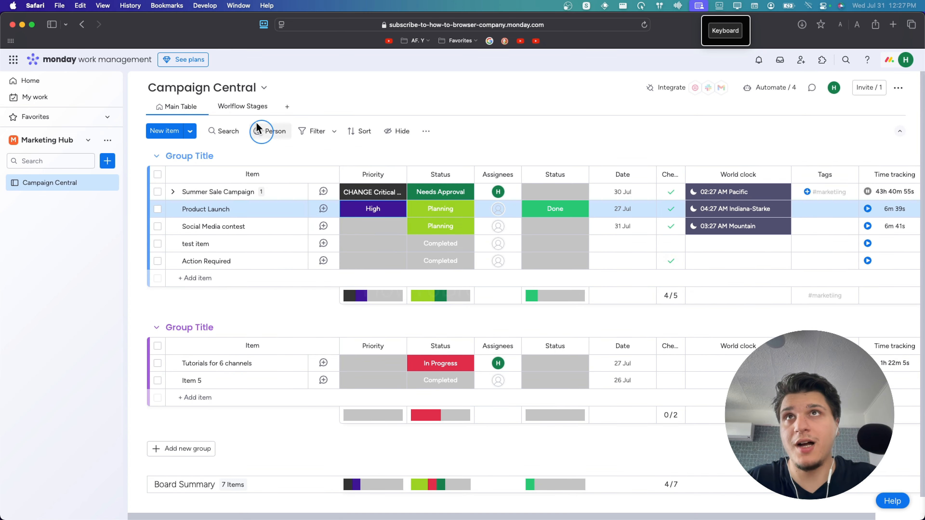
{"action": "left_click", "coordinate": [247, 108]}
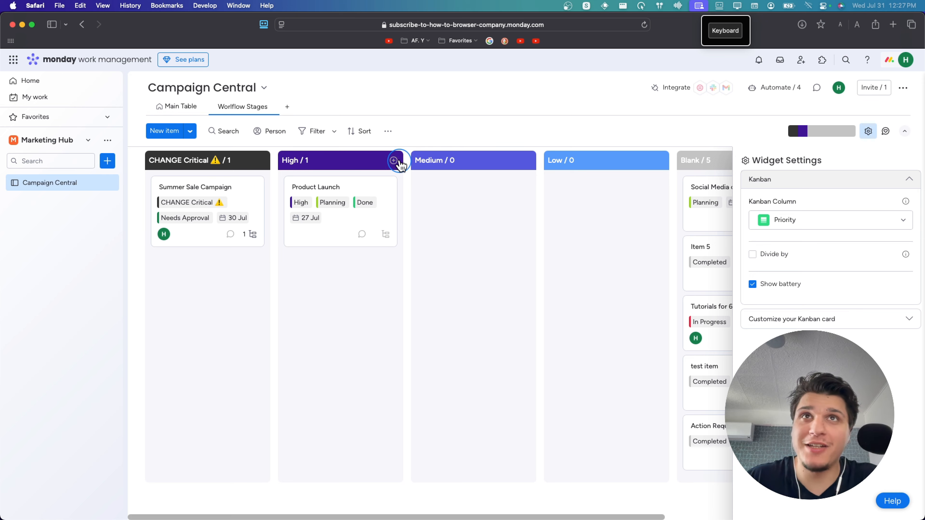
Examine the priority and status labels available for Social Media contest in the main table
{"action": "left_click", "coordinate": [176, 107]}
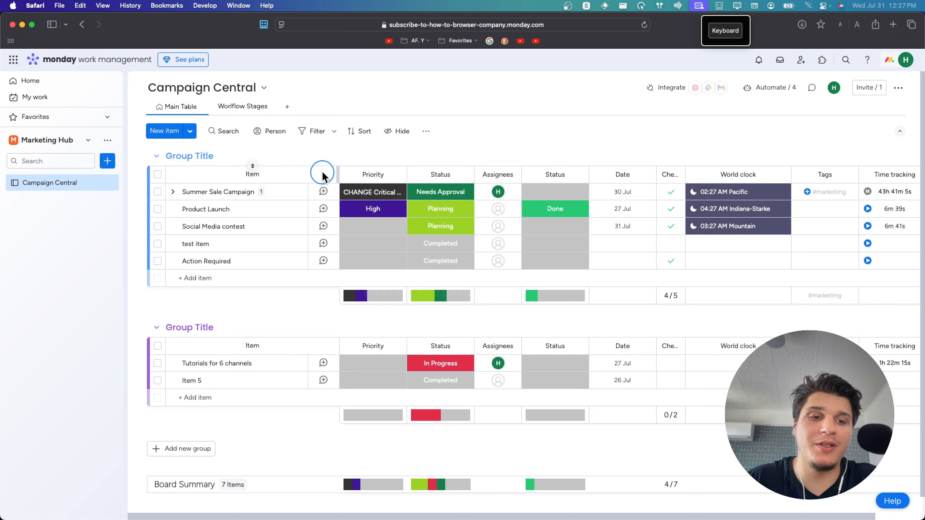
{"action": "left_click", "coordinate": [366, 226]}
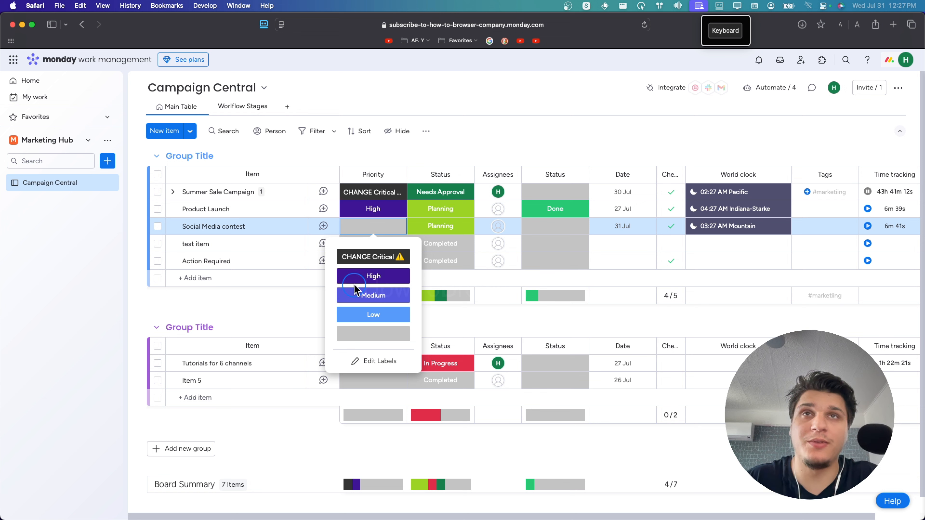
{"action": "left_click", "coordinate": [428, 178]}
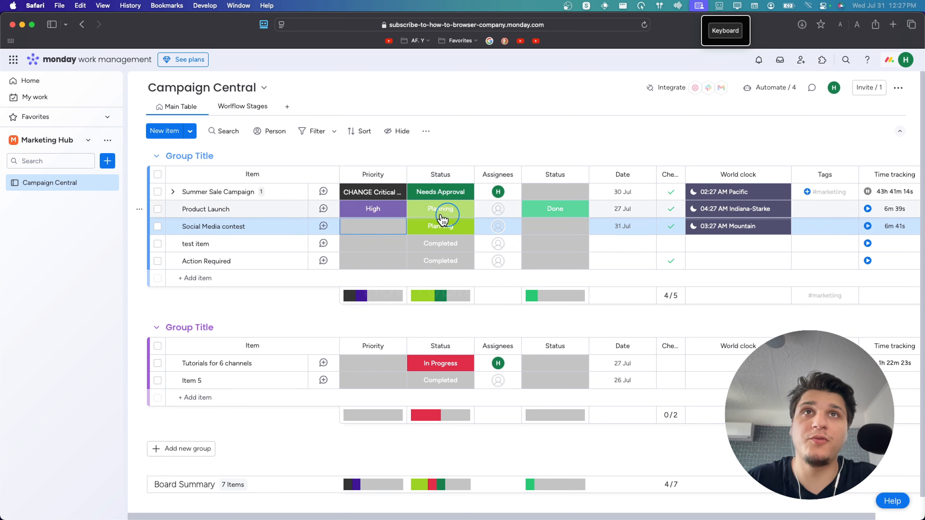
{"action": "left_click", "coordinate": [442, 226]}
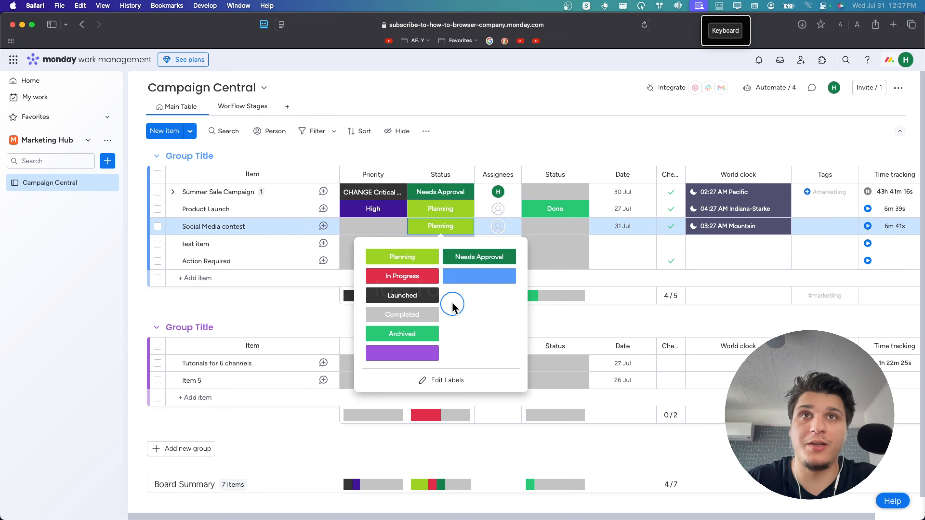
Set the Kanban Column of the Worlflow Stages view to the first Status column, then to the second Status column
{"action": "left_click", "coordinate": [220, 107]}
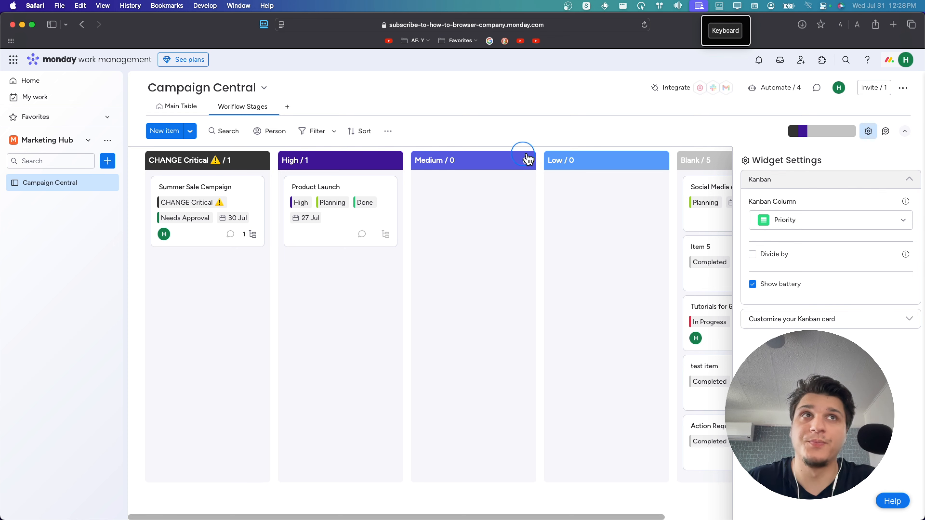
{"action": "left_click", "coordinate": [789, 220]}
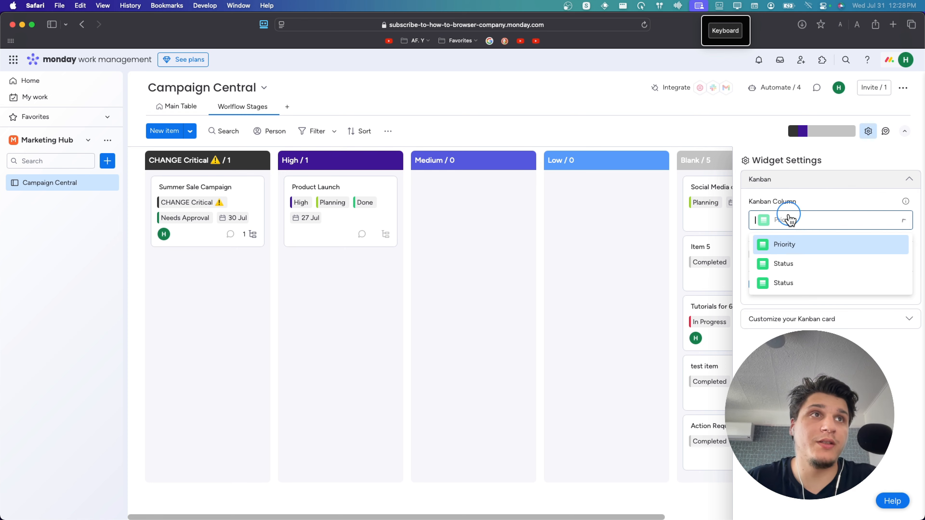
{"action": "left_click", "coordinate": [805, 271]}
{"action": "left_click", "coordinate": [802, 228]}
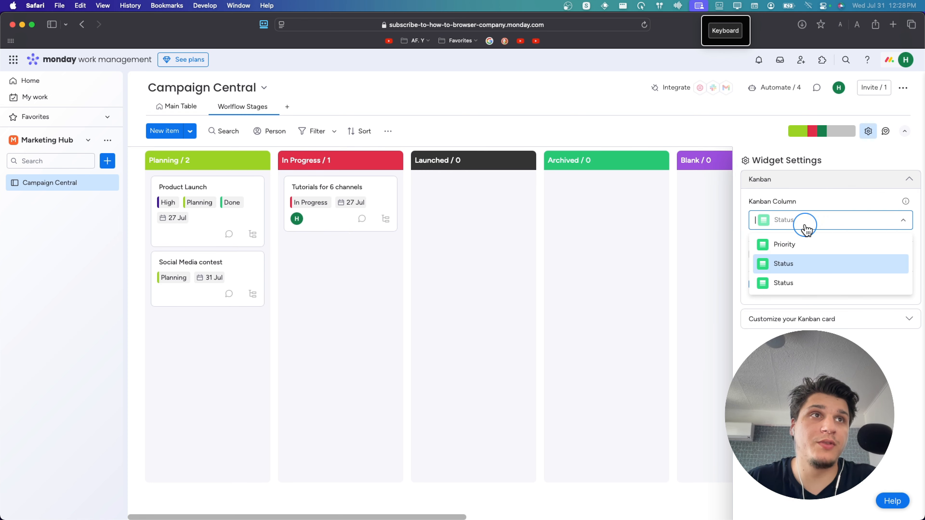
{"action": "left_click", "coordinate": [792, 281]}
Try dividing the Worlflow Stages cards by Group, then turn the division off again
{"action": "left_click", "coordinate": [754, 255]}
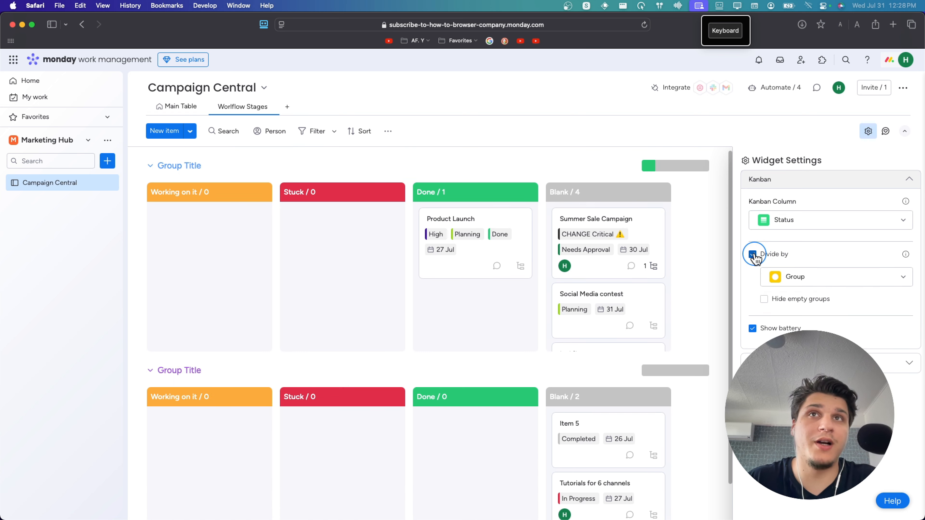
{"action": "left_click", "coordinate": [753, 255]}
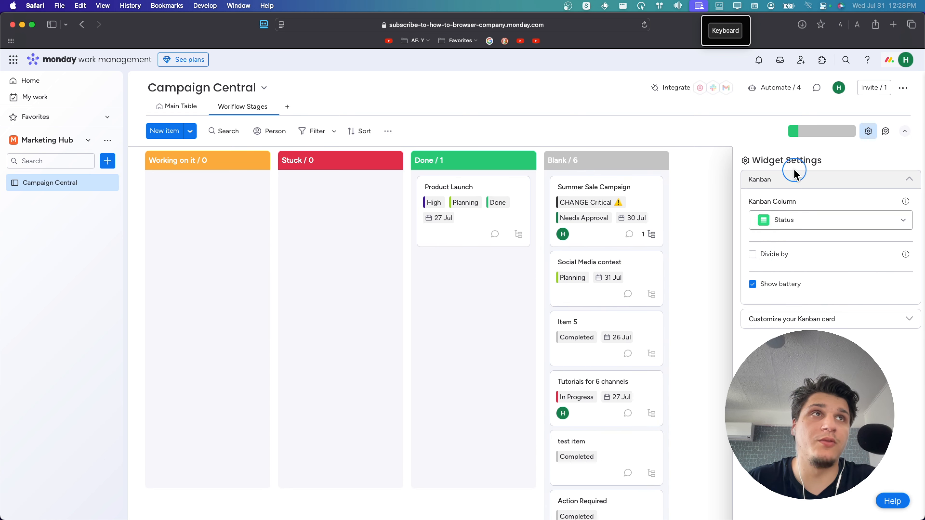
{"action": "left_click", "coordinate": [802, 136]}
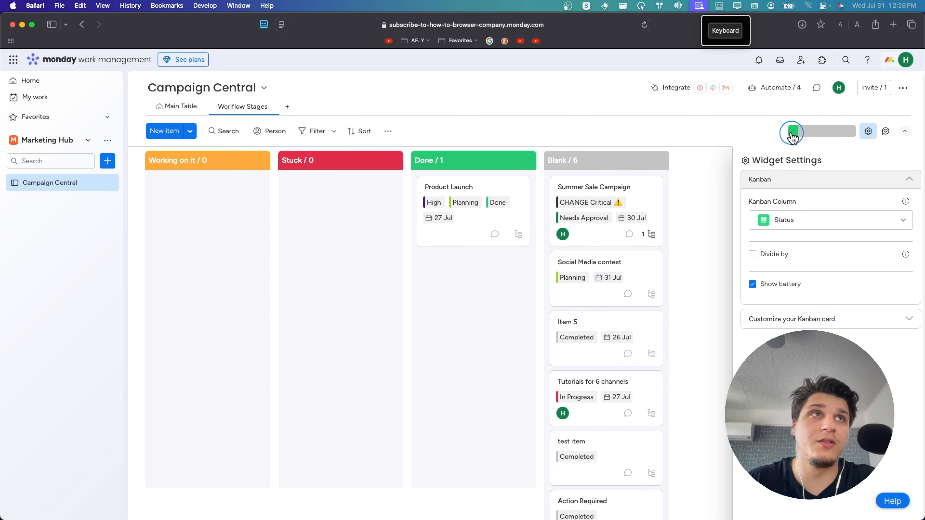
Set the Kanban Column of the Worlflow Stages view to Priority and examine the segments of its battery
{"action": "left_click", "coordinate": [791, 209]}
{"action": "left_click", "coordinate": [787, 243]}
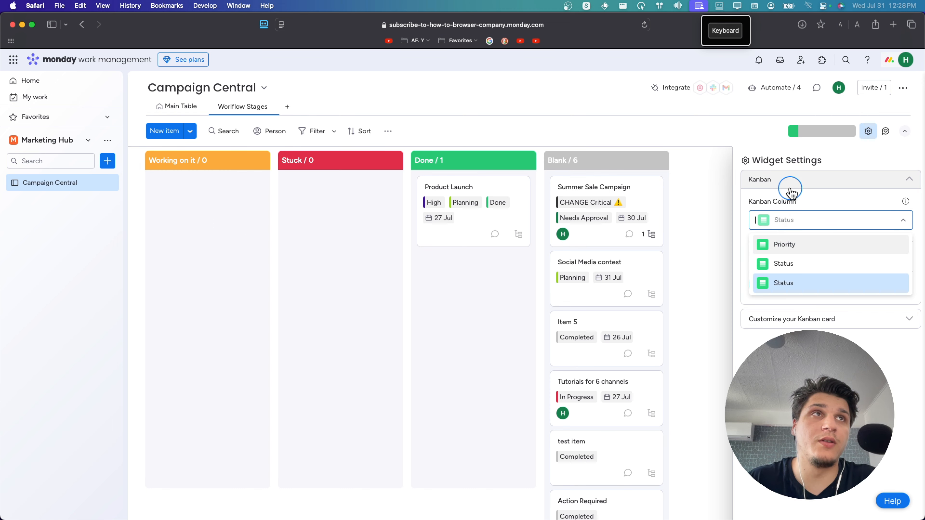
{"action": "left_click", "coordinate": [795, 133]}
{"action": "left_click", "coordinate": [794, 132]}
{"action": "left_click", "coordinate": [803, 132]}
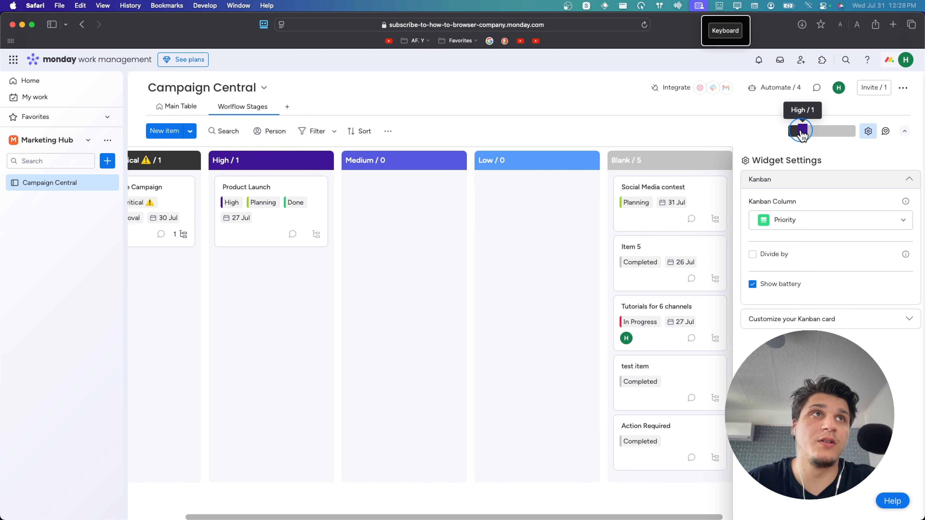
{"action": "left_click", "coordinate": [795, 132]}
{"action": "left_click", "coordinate": [801, 131]}
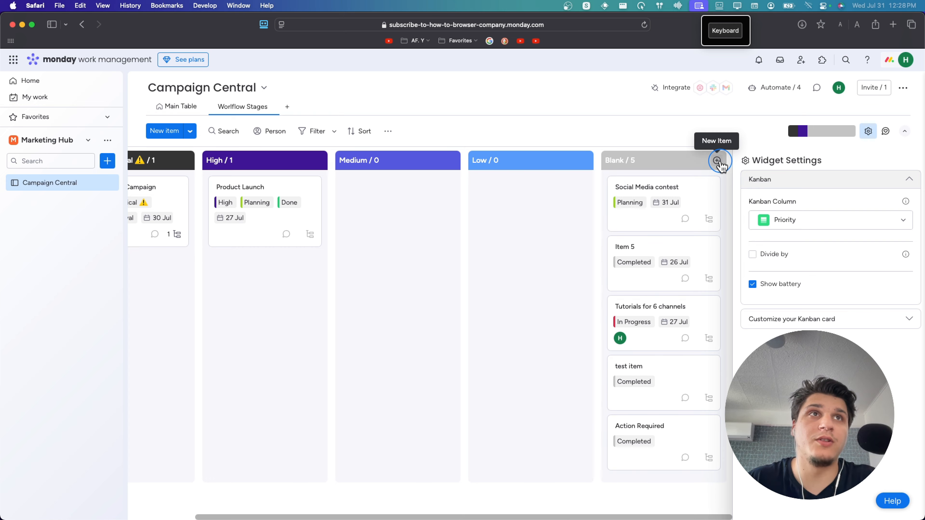
Compare the main table with the Worlflow Stages view and examine the Critical and High segments of its priority battery
{"action": "left_click", "coordinate": [179, 106]}
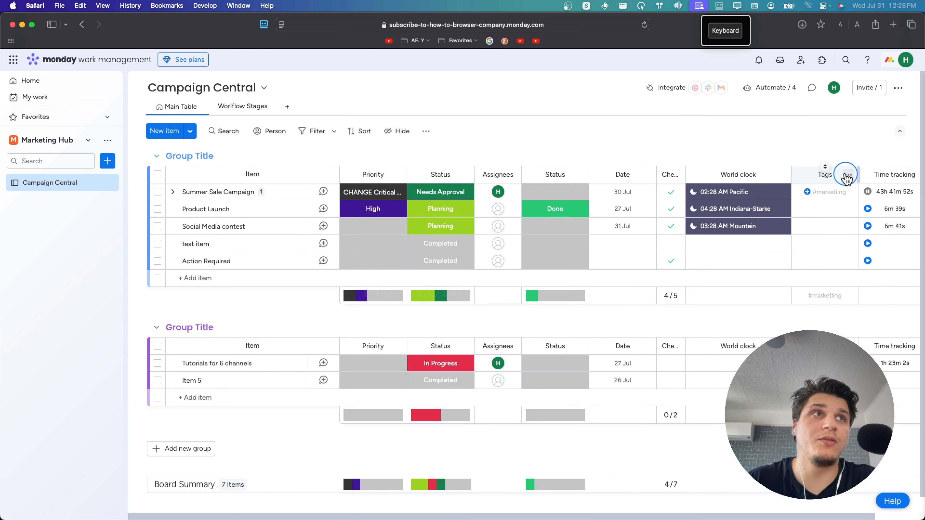
{"action": "left_click", "coordinate": [257, 107]}
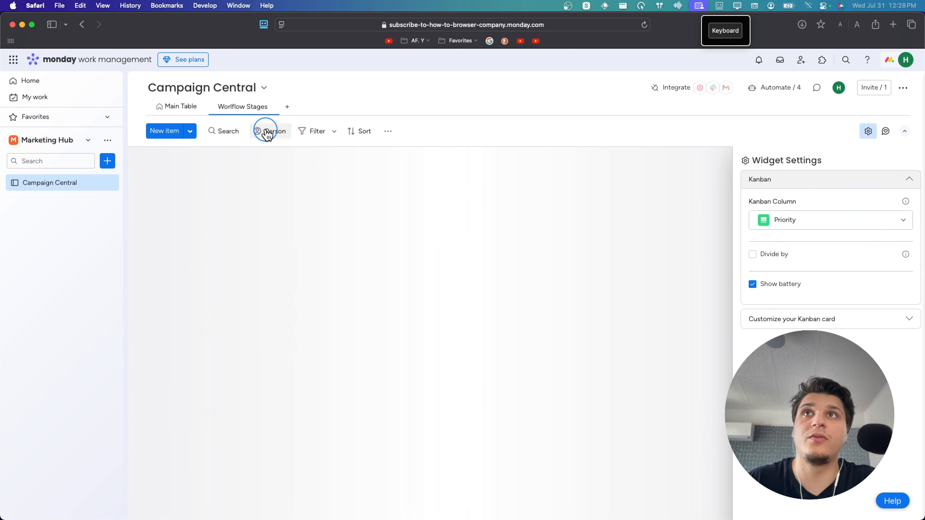
{"action": "left_click_drag", "start_coordinate": [376, 516], "coordinate": [541, 462]}
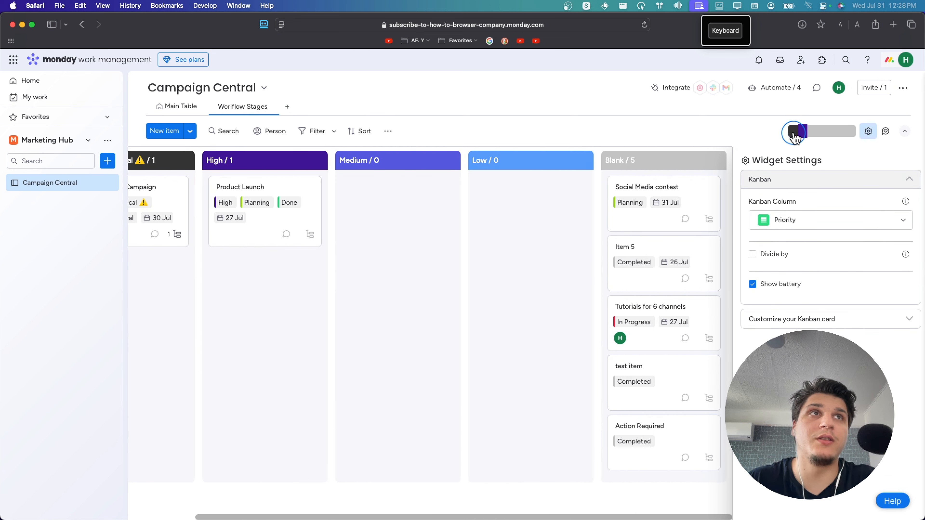
{"action": "left_click", "coordinate": [793, 132]}
{"action": "left_click", "coordinate": [801, 132]}
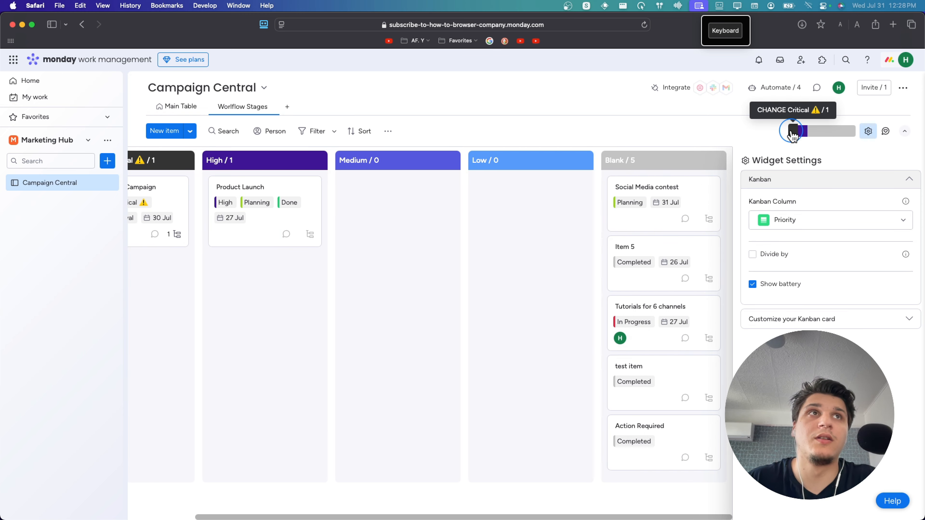
{"action": "left_click", "coordinate": [791, 131]}
{"action": "left_click", "coordinate": [802, 132]}
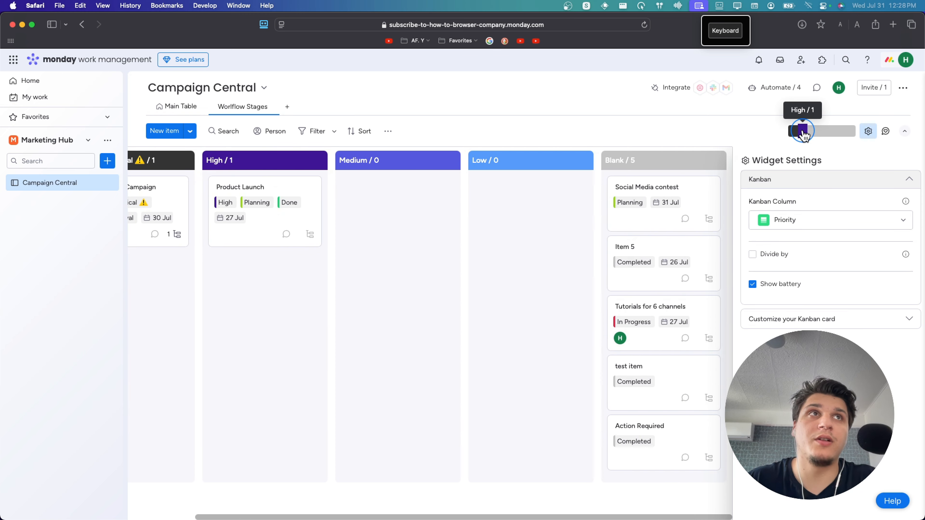
Examine the Kanban card customization for items and sub-items, then close the widget settings
{"action": "left_click", "coordinate": [776, 320]}
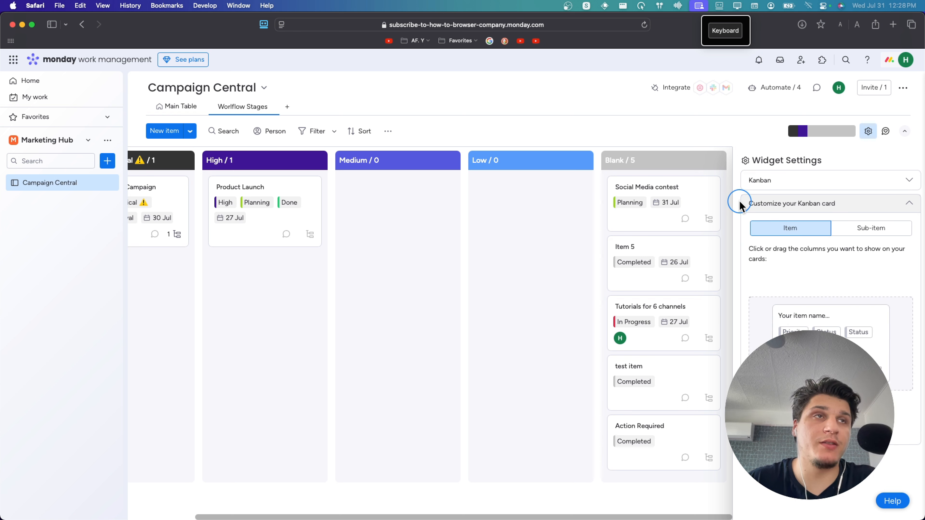
{"action": "left_click", "coordinate": [847, 233]}
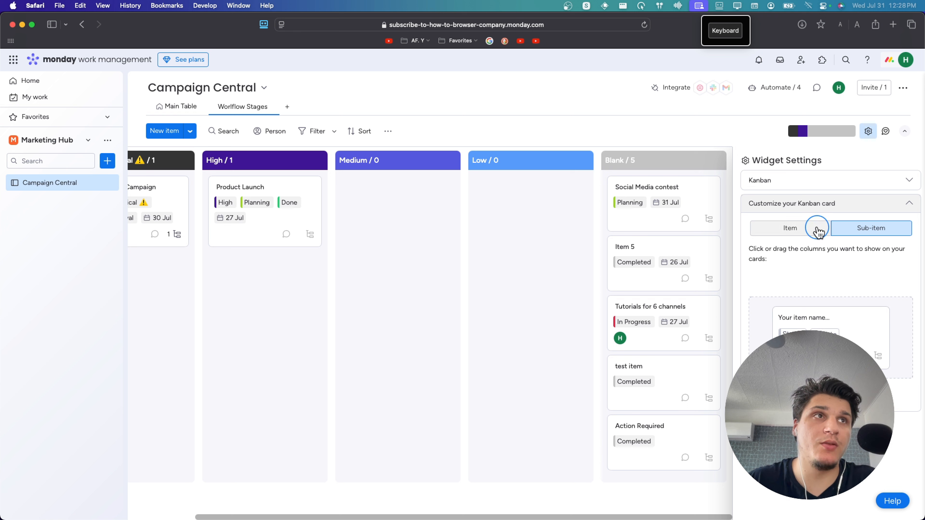
{"action": "left_click", "coordinate": [779, 229]}
{"action": "left_click", "coordinate": [845, 230]}
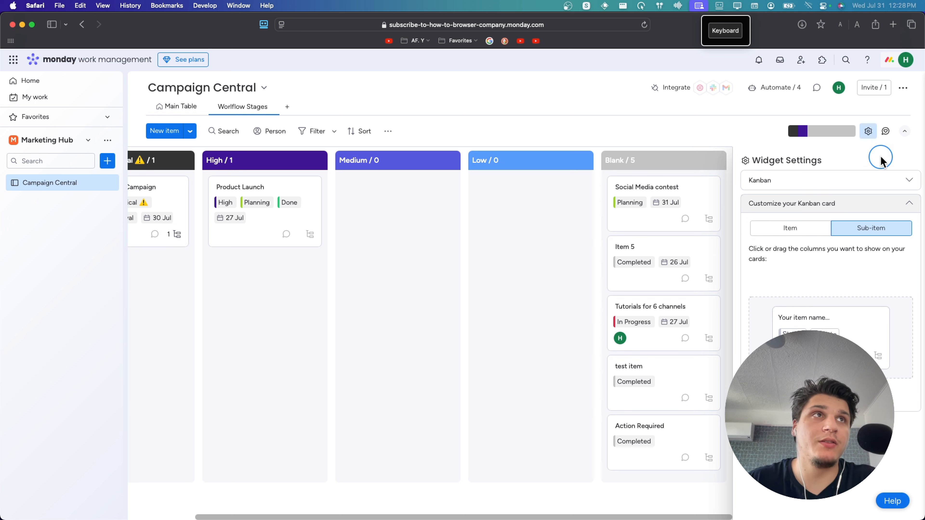
{"action": "left_click", "coordinate": [871, 136]}
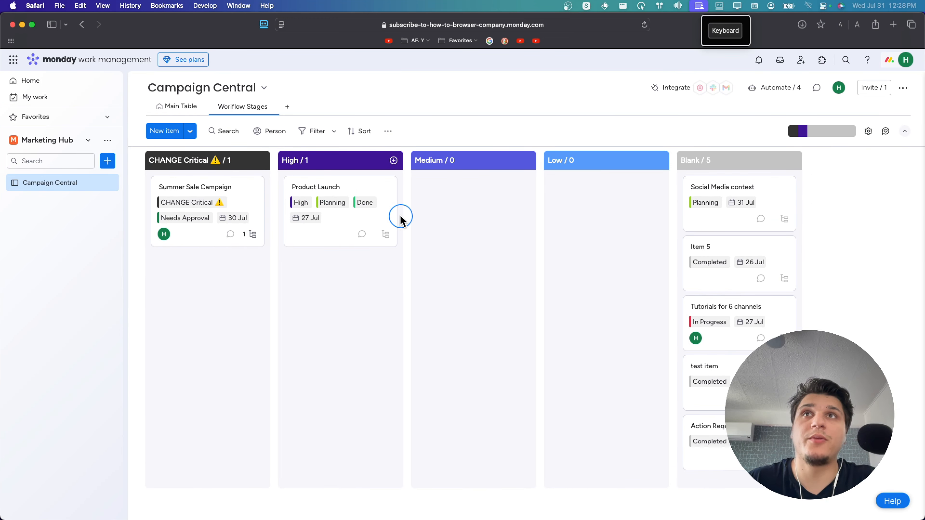
Examine the person filter and the options for creating new items in the Worlflow Stages view, without creating anything
{"action": "left_click", "coordinate": [269, 141]}
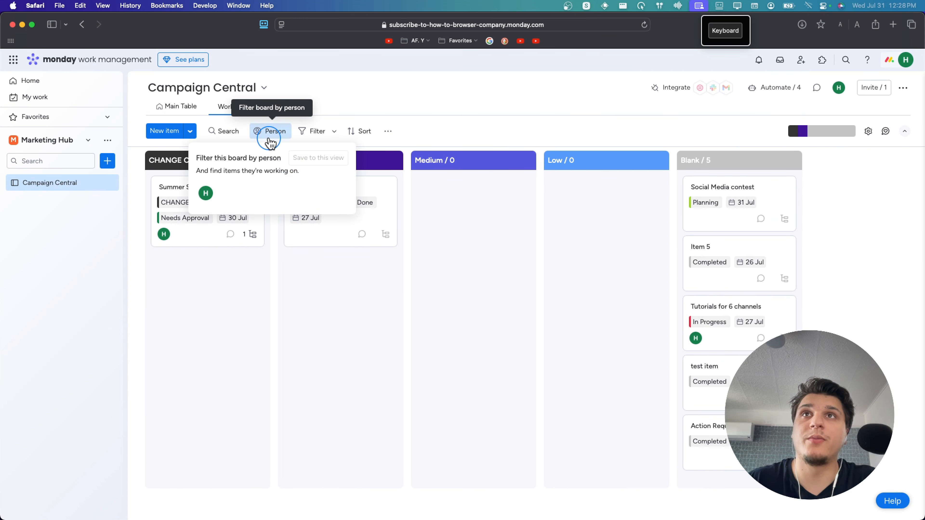
{"action": "left_click", "coordinate": [315, 139]}
{"action": "left_click", "coordinate": [165, 134]}
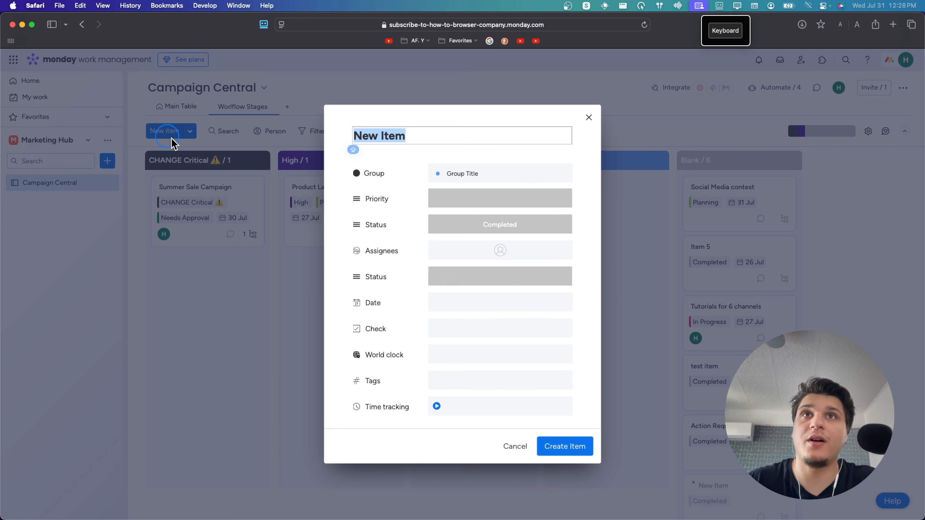
{"action": "left_click", "coordinate": [587, 120]}
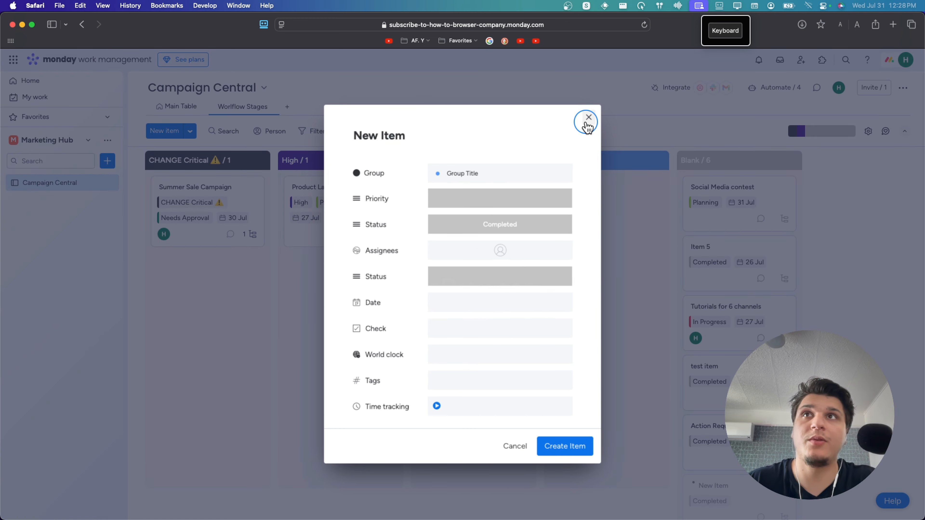
{"action": "left_click", "coordinate": [191, 132]}
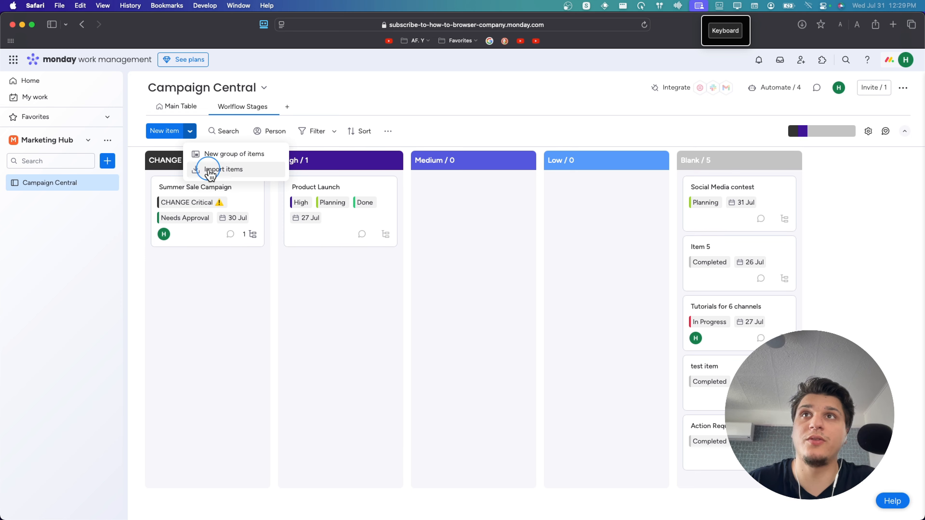
{"action": "left_click", "coordinate": [250, 313]}
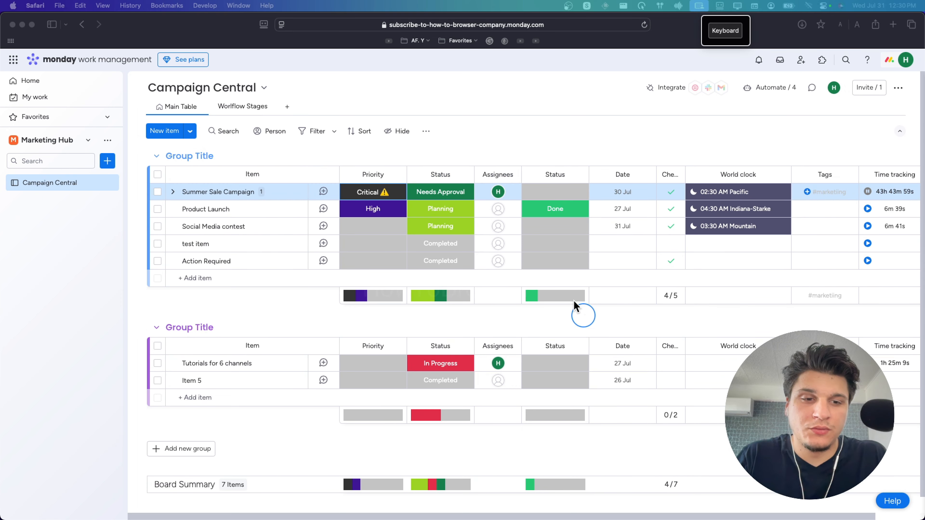
Create a board named "New Product Launch" in the Marketing Hub workspace, managing the custom item type "To do"
{"action": "left_click", "coordinate": [112, 163]}
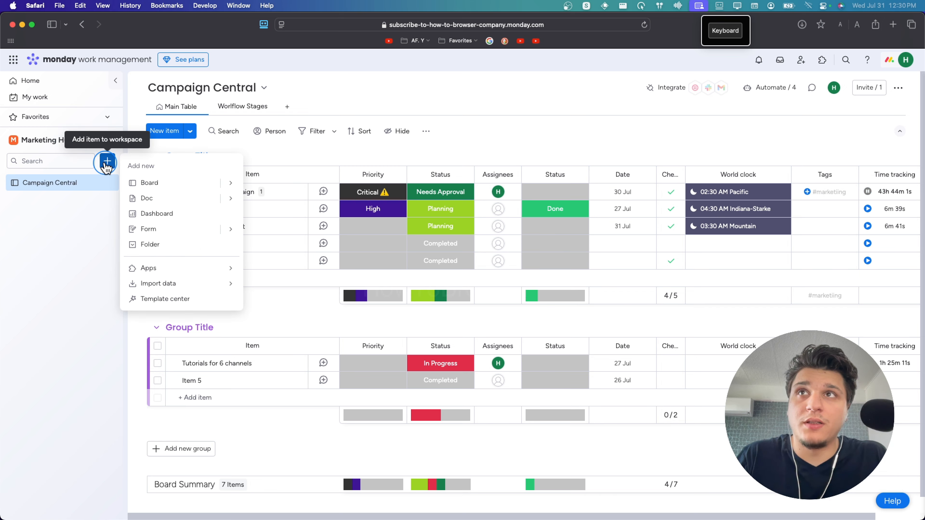
{"action": "left_click", "coordinate": [175, 191]}
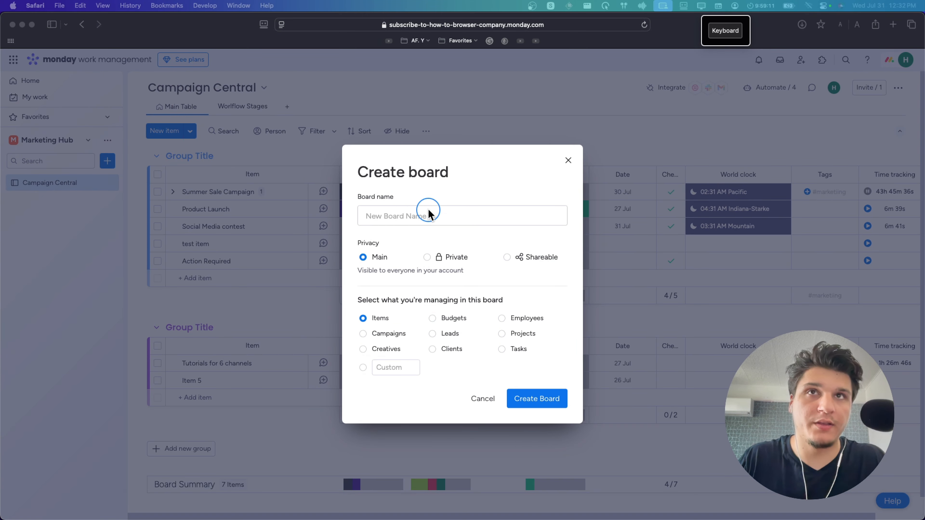
{"action": "left_click", "coordinate": [412, 217]}
{"action": "type", "text": "New Product Launch"}
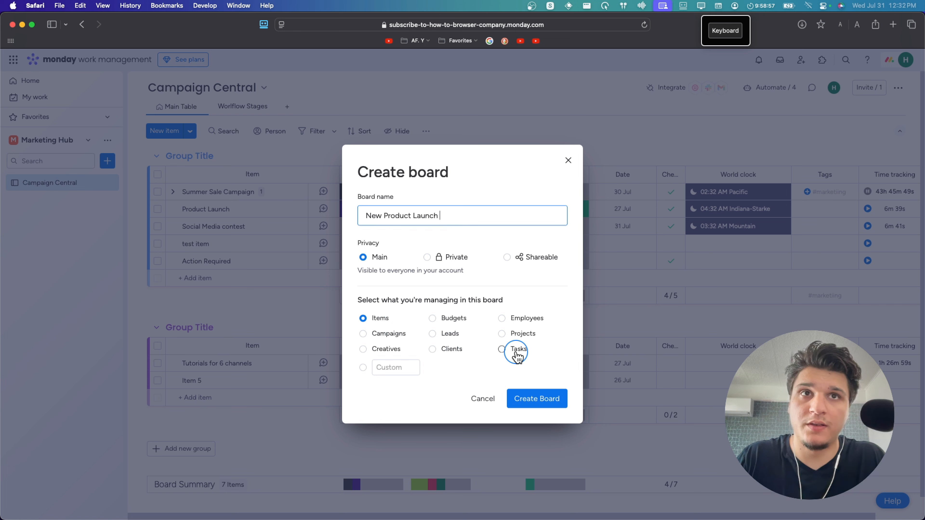
{"action": "left_click", "coordinate": [400, 366]}
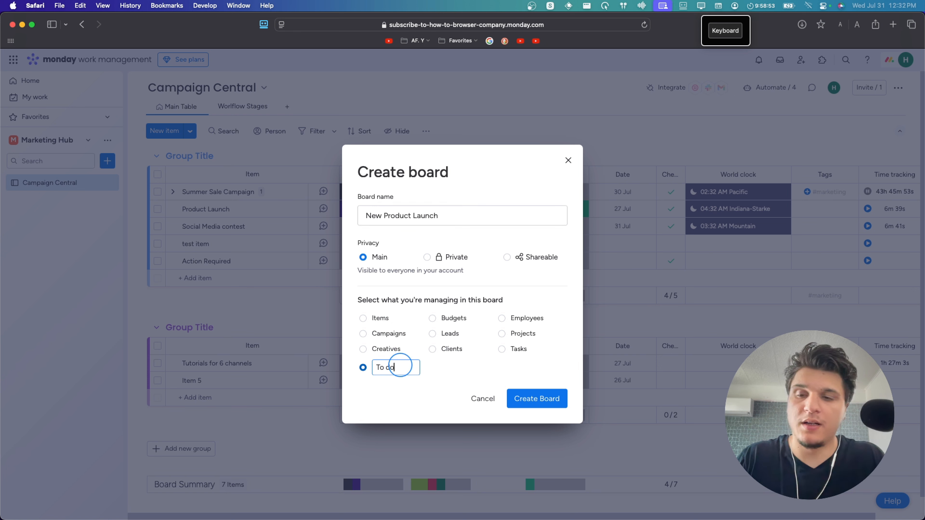
{"action": "left_click", "coordinate": [524, 401]}
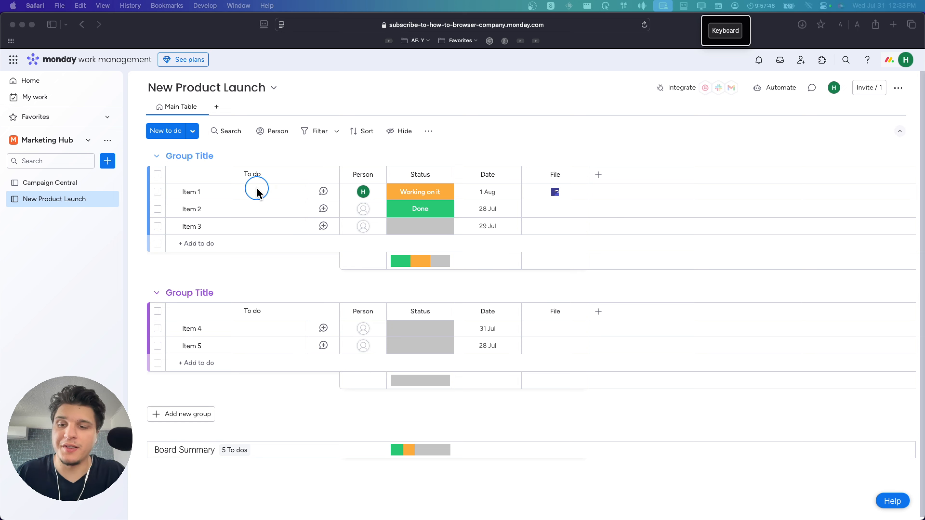
Rename Item 1 as "Market research" and Item 2 as "Product development" in the first group
{"action": "left_click", "coordinate": [188, 194]}
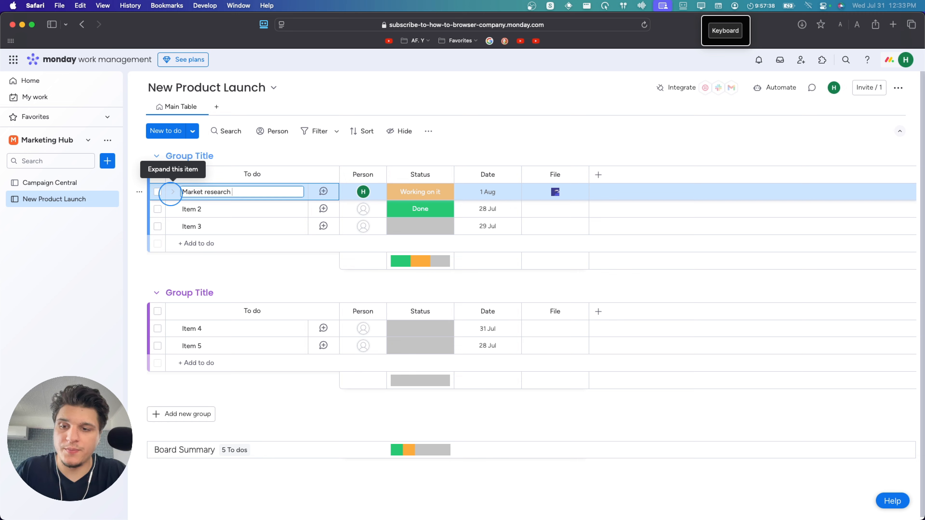
{"action": "double_click", "coordinate": [191, 208]}
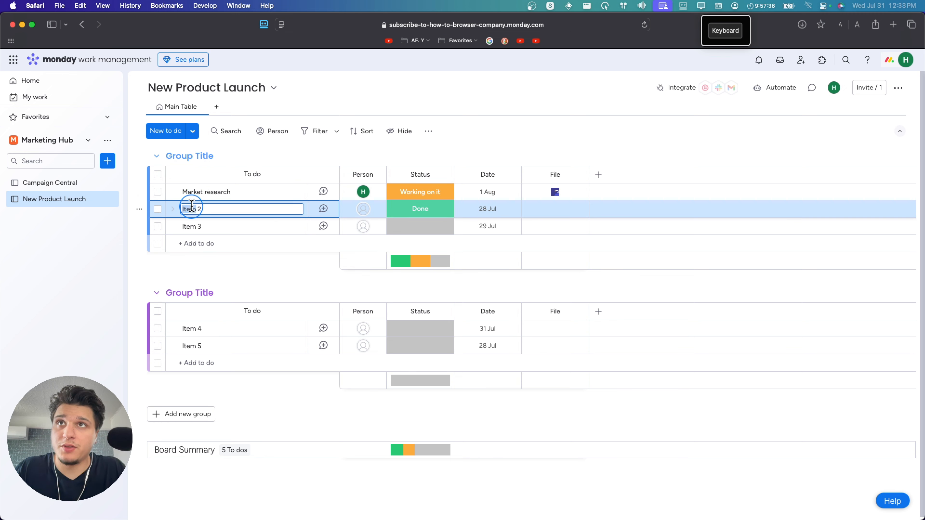
{"action": "right_click", "coordinate": [192, 208]}
{"action": "left_click", "coordinate": [213, 197]}
{"action": "left_click_drag", "start_coordinate": [208, 211], "coordinate": [151, 210]}
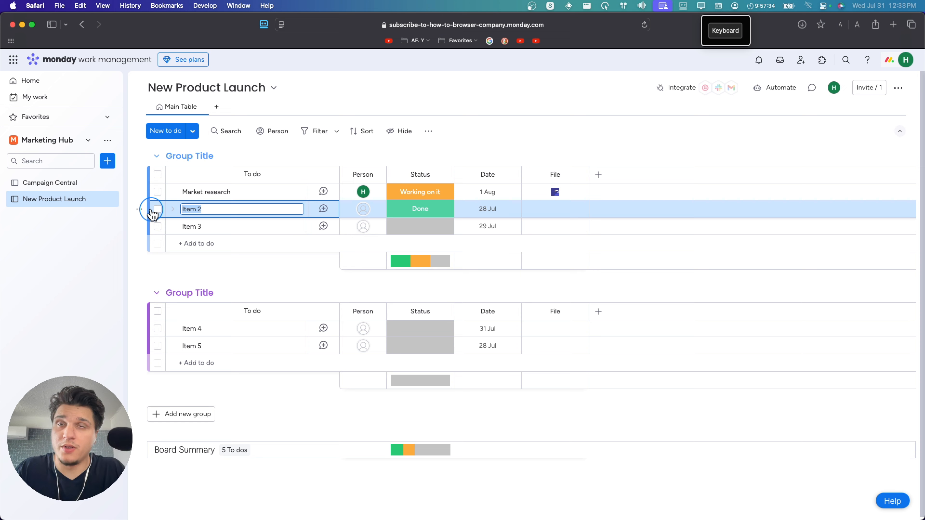
{"action": "type", "text": "Product development"}
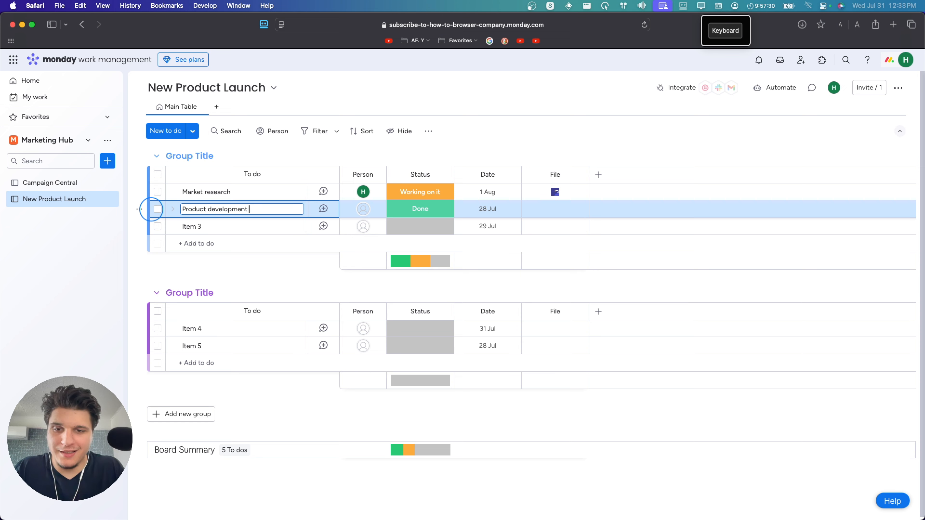
Rename Item 3 as "Design concepts" and close its updates pane
{"action": "left_click", "coordinate": [188, 224]}
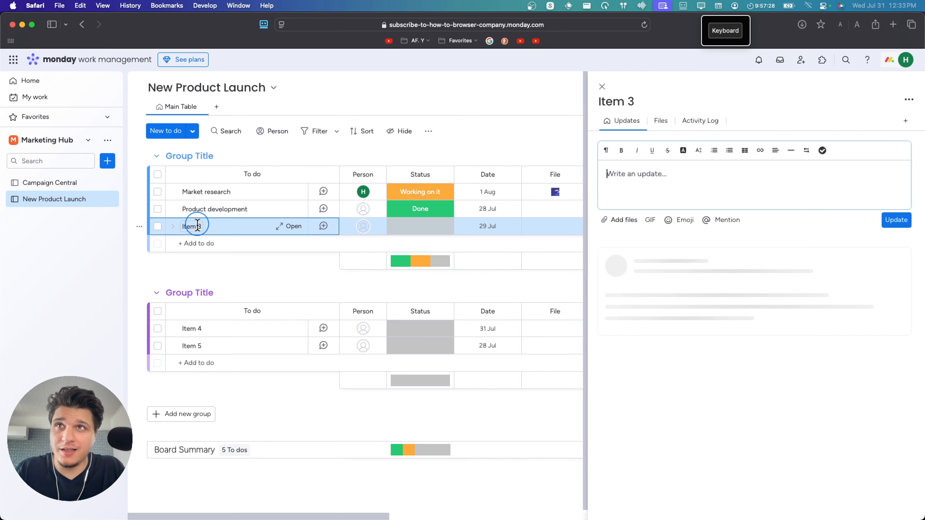
{"action": "double_click", "coordinate": [197, 226]}
{"action": "type", "text": "Design concepts"}
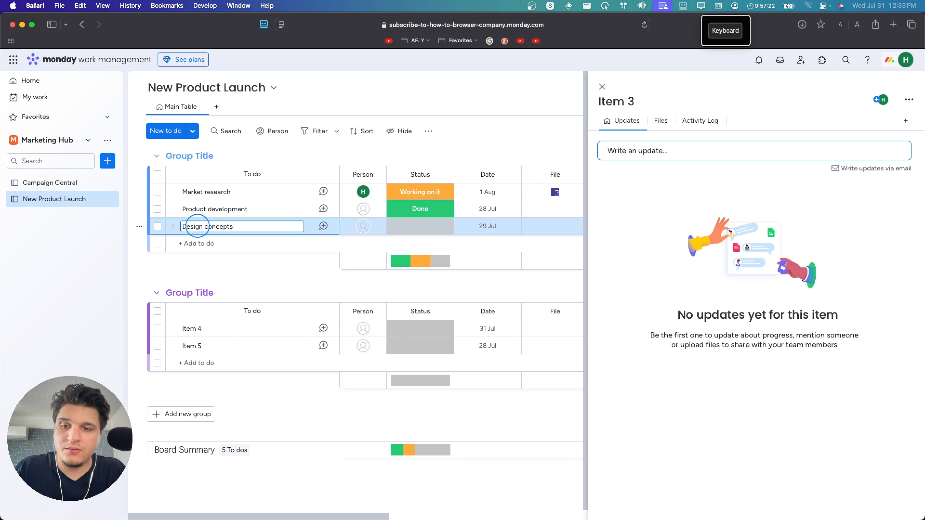
{"action": "left_click", "coordinate": [320, 151]}
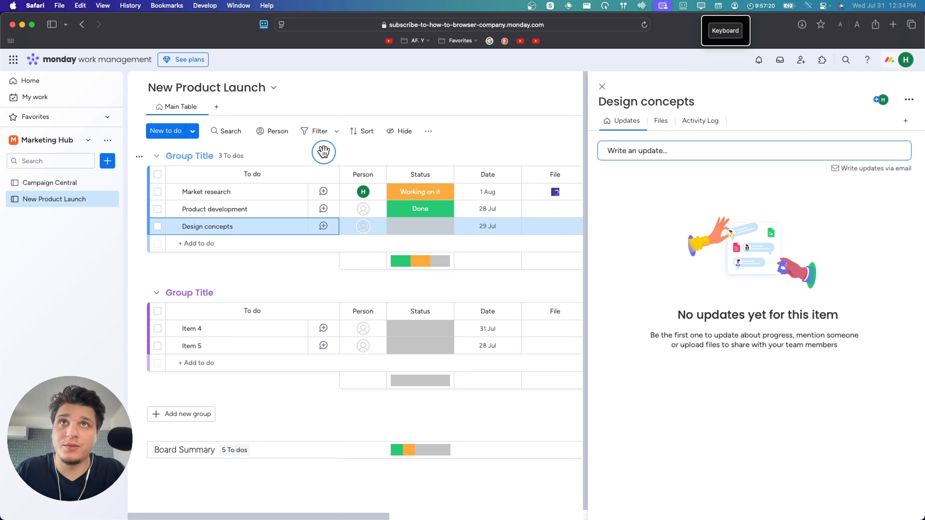
{"action": "left_click", "coordinate": [601, 85]}
{"action": "left_click", "coordinate": [433, 192]}
{"action": "left_click", "coordinate": [432, 305]}
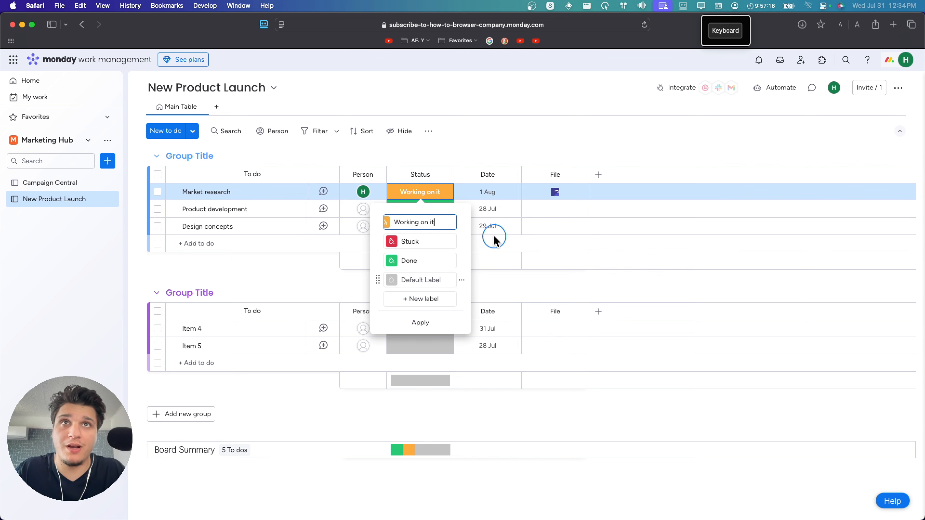
{"action": "left_click", "coordinate": [317, 215]}
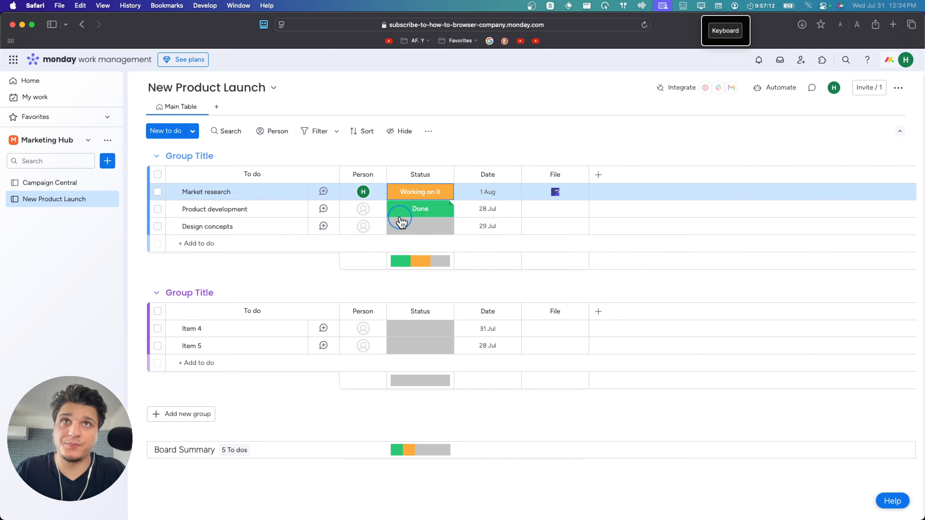
Rename the "Working on it" status label as "High priority"
{"action": "left_click", "coordinate": [420, 191]}
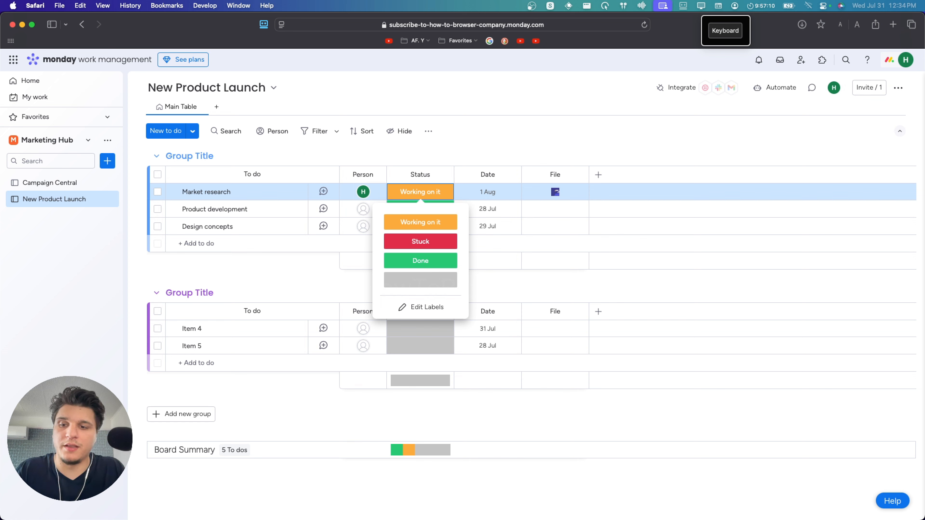
{"action": "left_click", "coordinate": [430, 306]}
{"action": "left_click", "coordinate": [441, 221]}
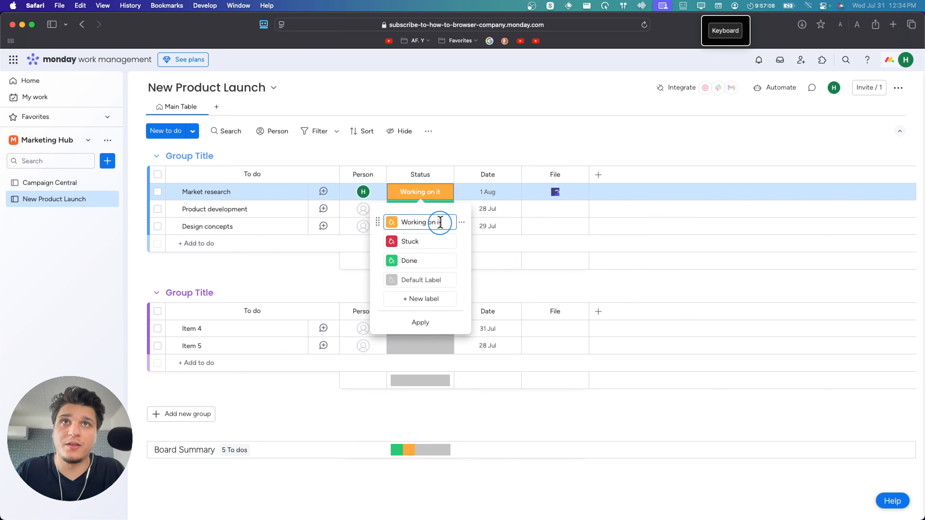
{"action": "left_click_drag", "start_coordinate": [440, 222], "coordinate": [390, 222]}
{"action": "type", "text": "H"}
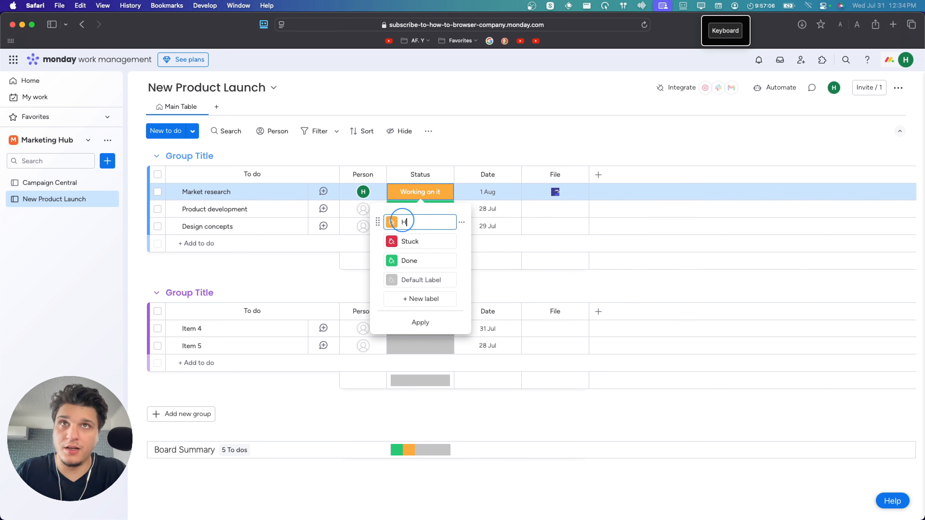
{"action": "type", "text": "igh priority"}
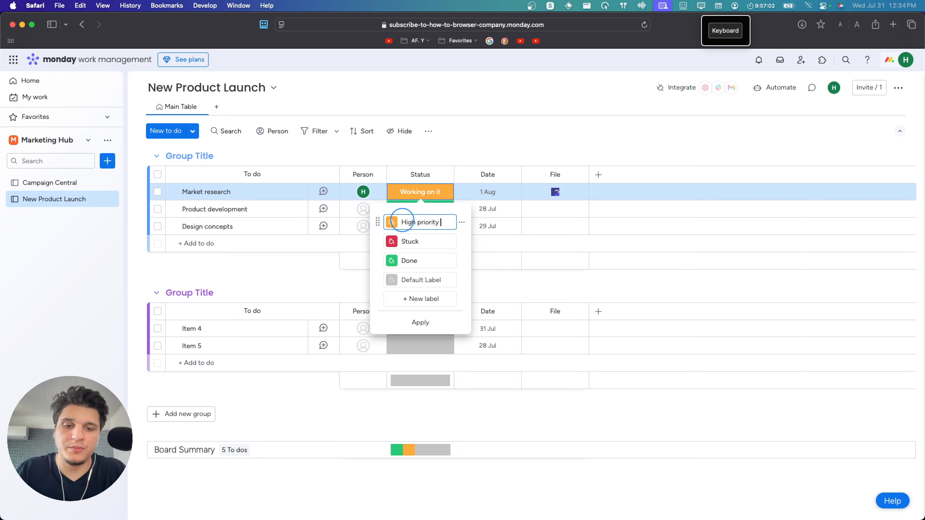
Change the colour of the High priority status label to yellow
{"action": "left_click", "coordinate": [397, 240]}
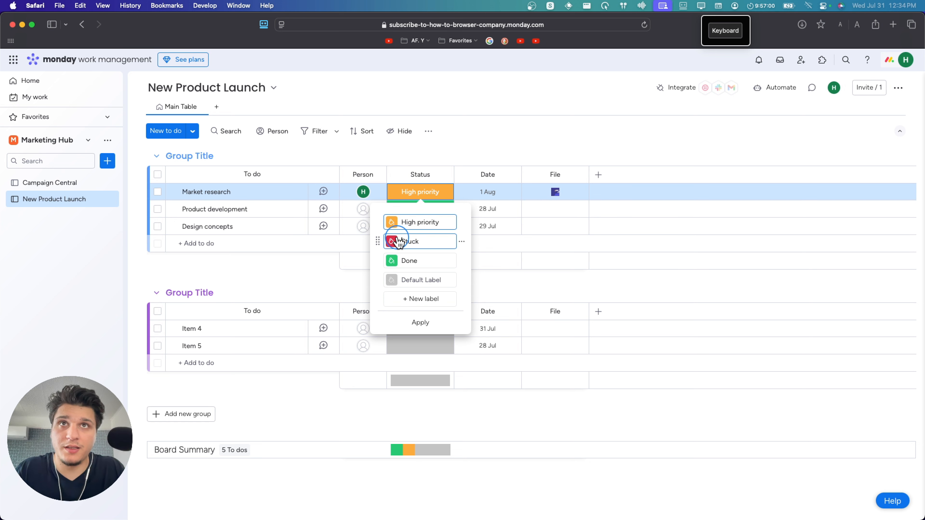
{"action": "left_click", "coordinate": [409, 242]}
{"action": "left_click", "coordinate": [392, 226]}
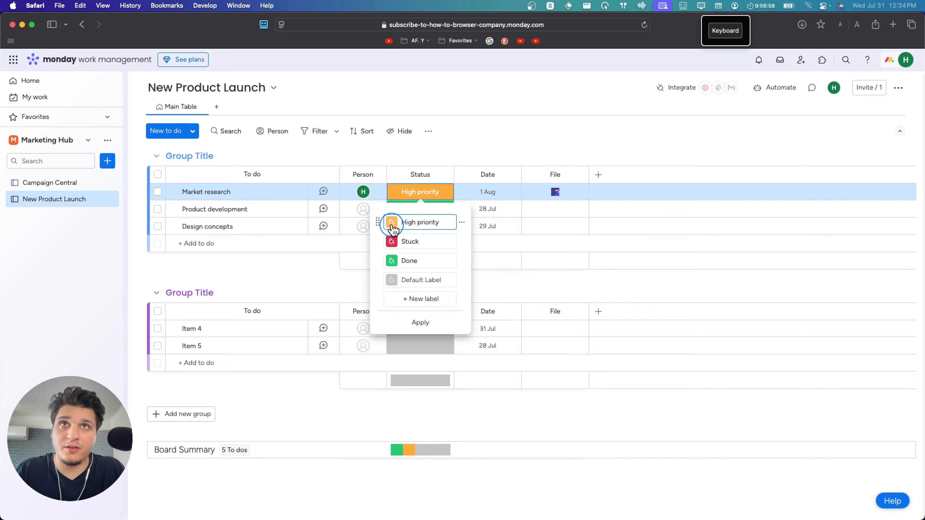
{"action": "left_click", "coordinate": [426, 246]}
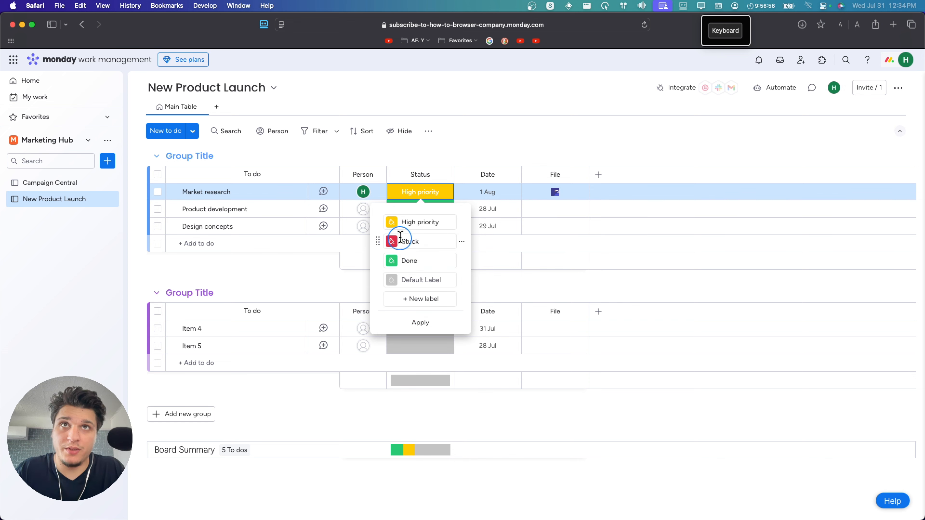
Rename the "Stuck" status label as "Marketing"
{"action": "left_click", "coordinate": [426, 247]}
{"action": "left_click_drag", "start_coordinate": [419, 243], "coordinate": [401, 242]}
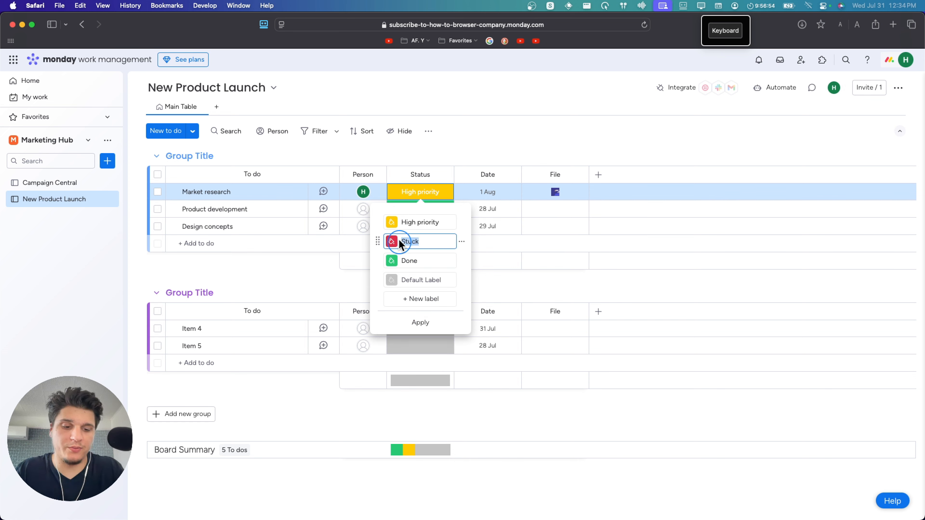
{"action": "key", "text": "BackSpace"}
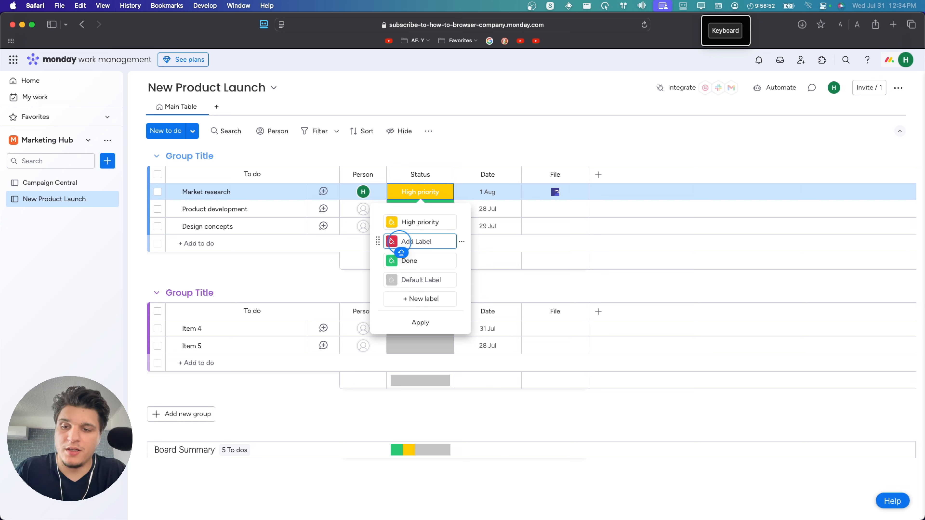
{"action": "type", "text": "Marketing"}
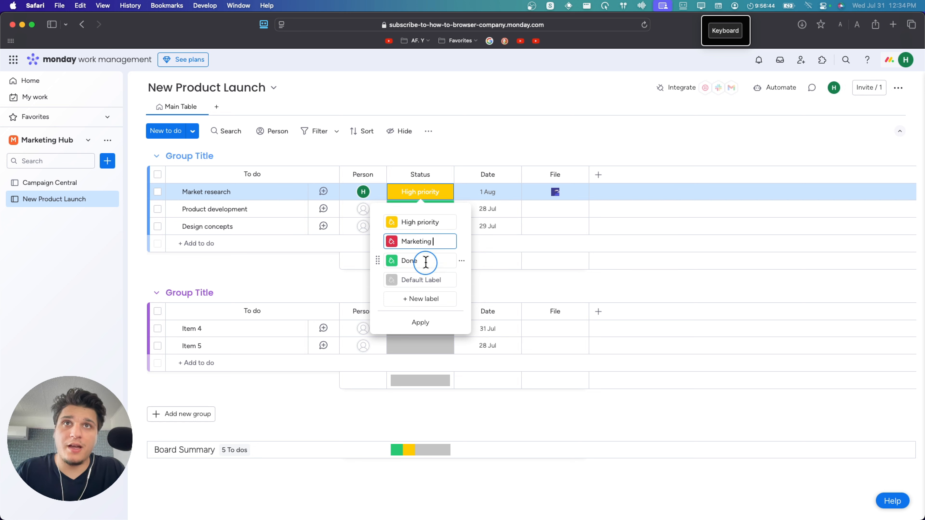
Rename the "Done" status label as "Development"
{"action": "left_click", "coordinate": [402, 260]}
{"action": "type", "text": "D"}
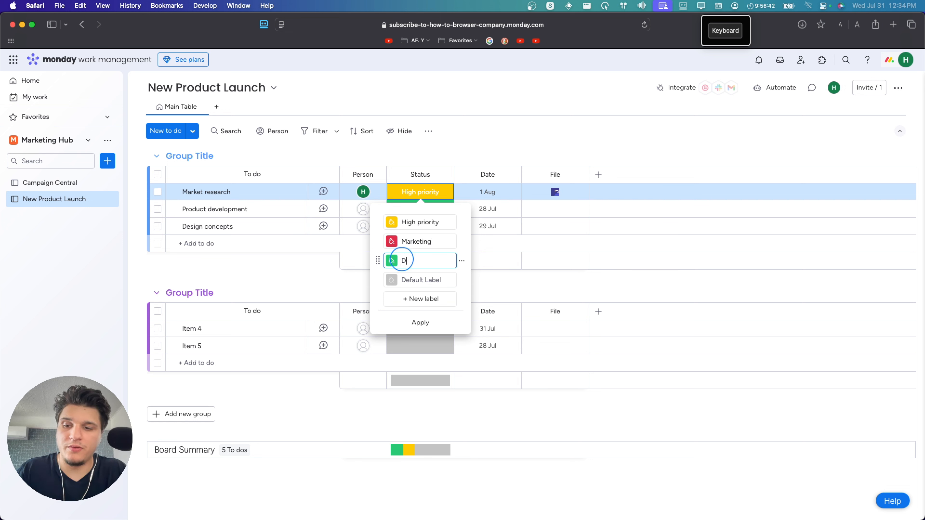
{"action": "type", "text": "evel"}
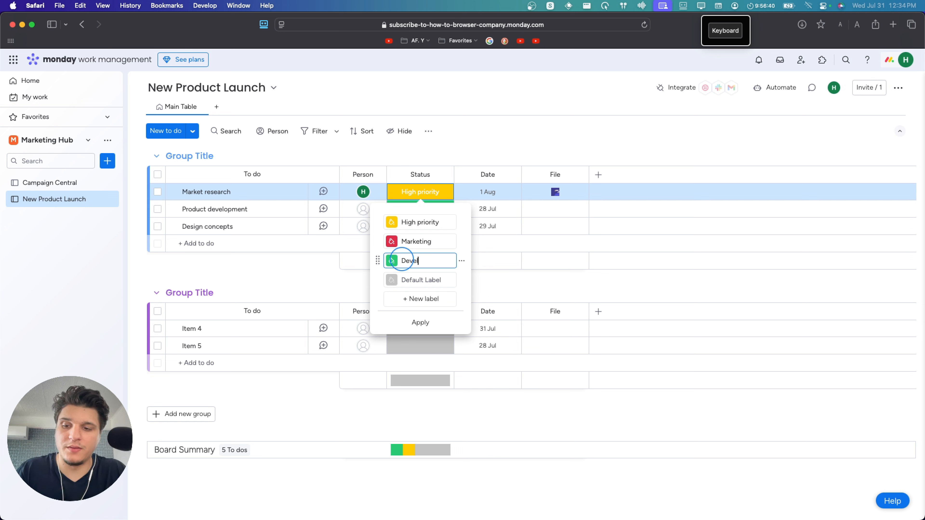
{"action": "type", "text": "opment"}
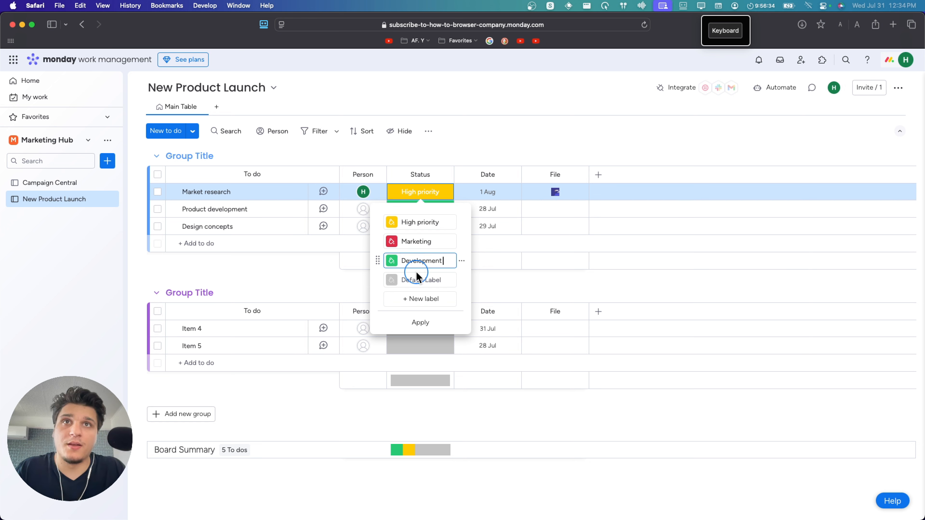
Add a new status label named "Design"
{"action": "left_click", "coordinate": [431, 280]}
{"action": "left_click", "coordinate": [425, 299]}
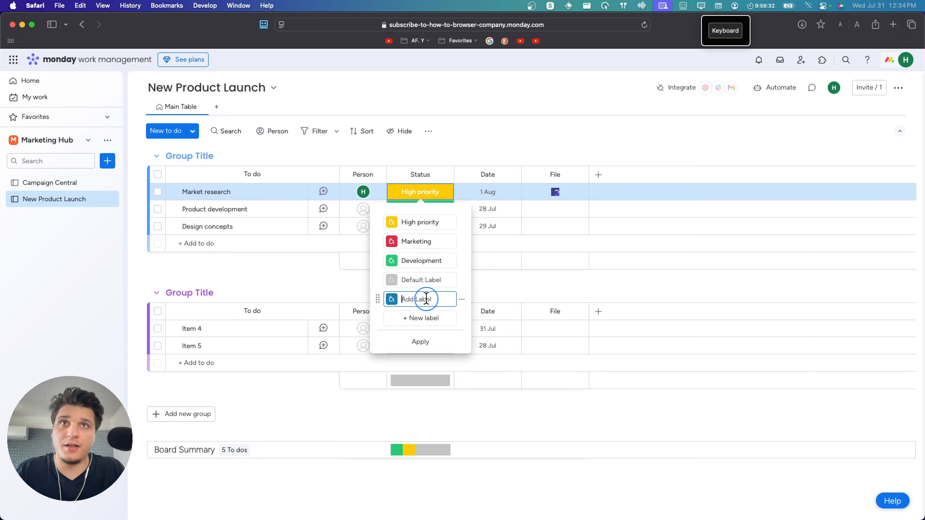
{"action": "type", "text": "Des"}
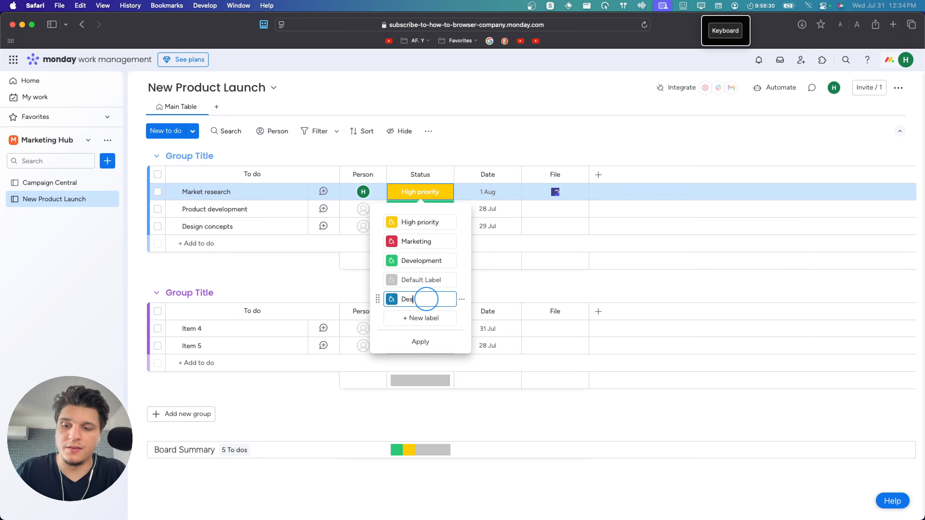
{"action": "type", "text": "ign"}
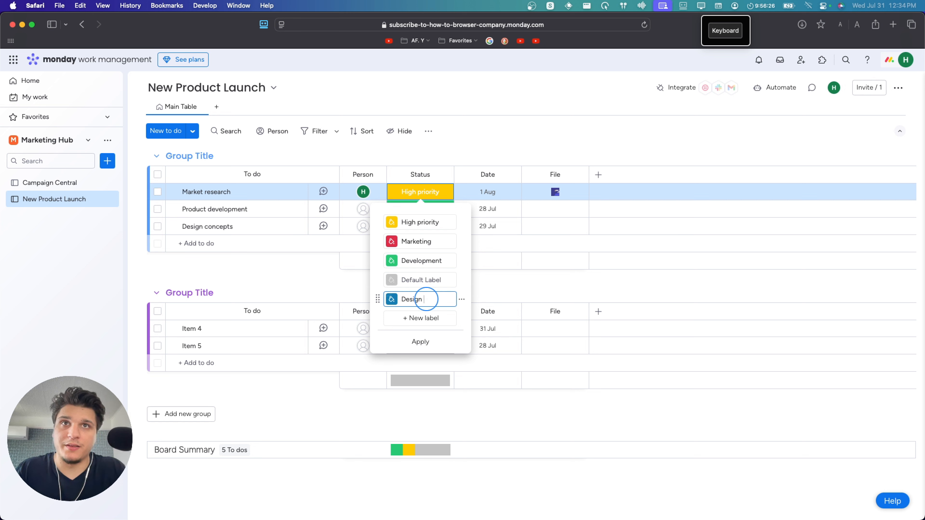
Set the Design status label's colour to pink and apply the label changes
{"action": "left_click", "coordinate": [398, 301]}
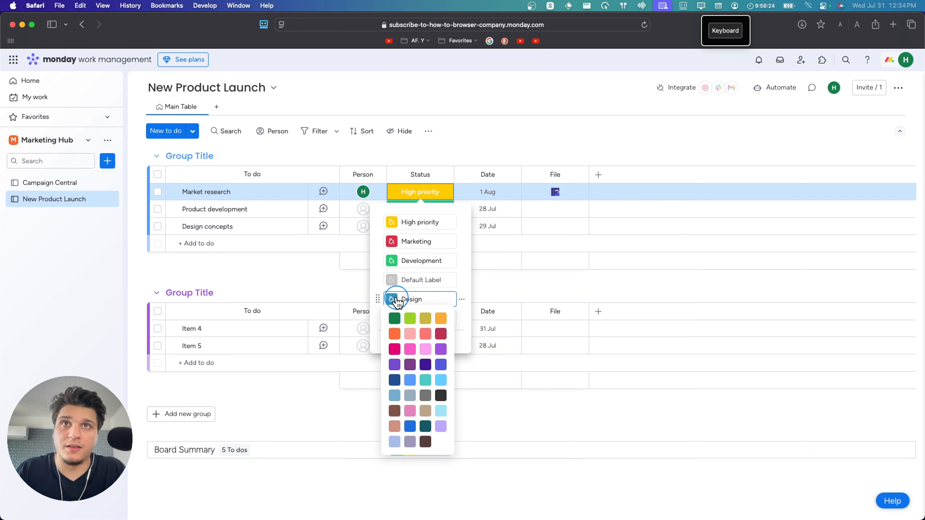
{"action": "left_click", "coordinate": [394, 346]}
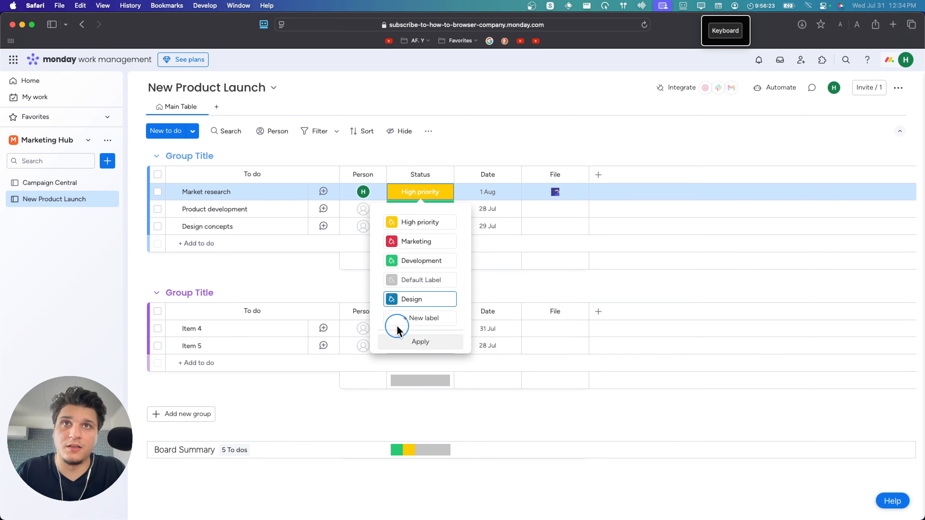
{"action": "left_click", "coordinate": [392, 302]}
{"action": "left_click", "coordinate": [419, 348]}
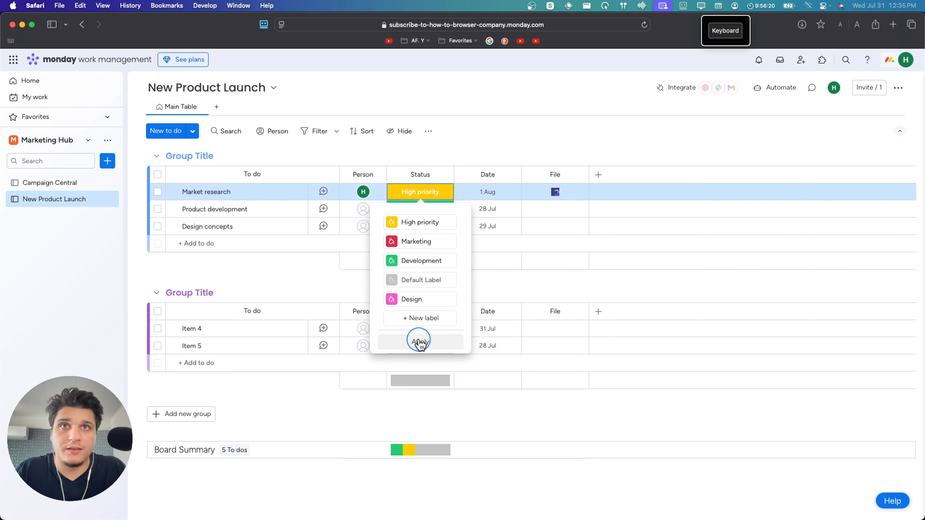
{"action": "left_click", "coordinate": [420, 344]}
{"action": "left_click", "coordinate": [465, 143]}
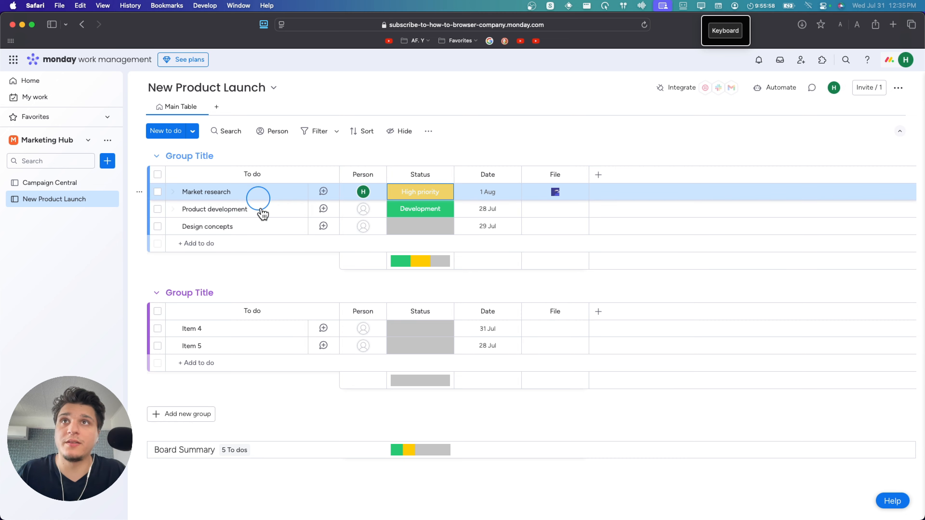
Add a Kanban view to the New Product Launch board and display it
{"action": "left_click", "coordinate": [216, 106]}
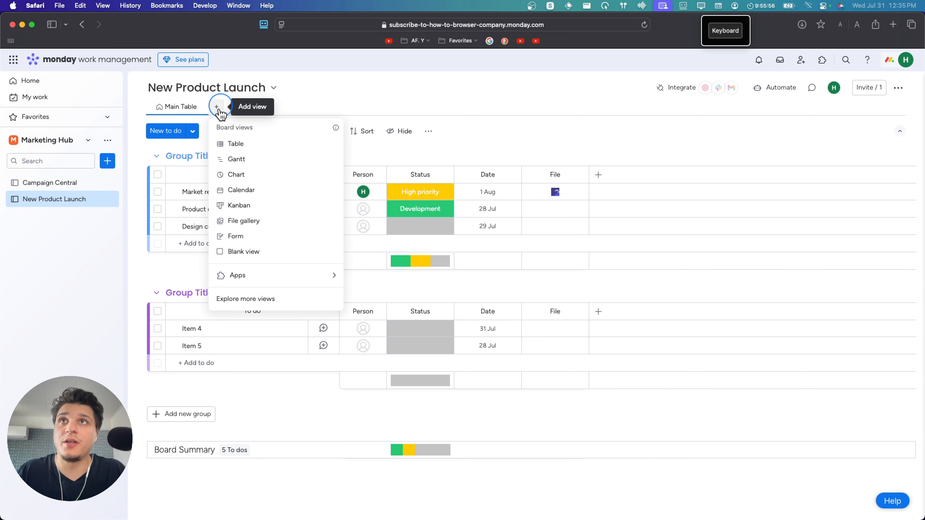
{"action": "left_click", "coordinate": [256, 204]}
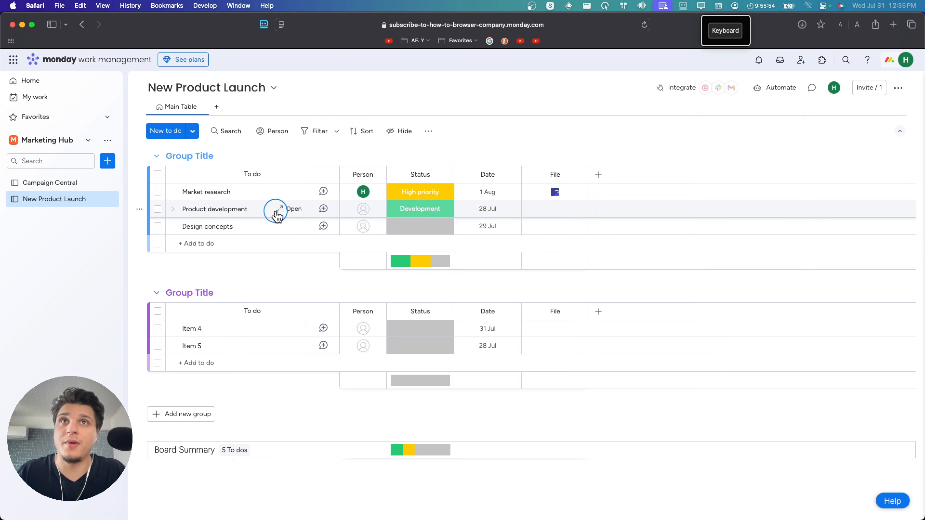
{"action": "left_click", "coordinate": [186, 106]}
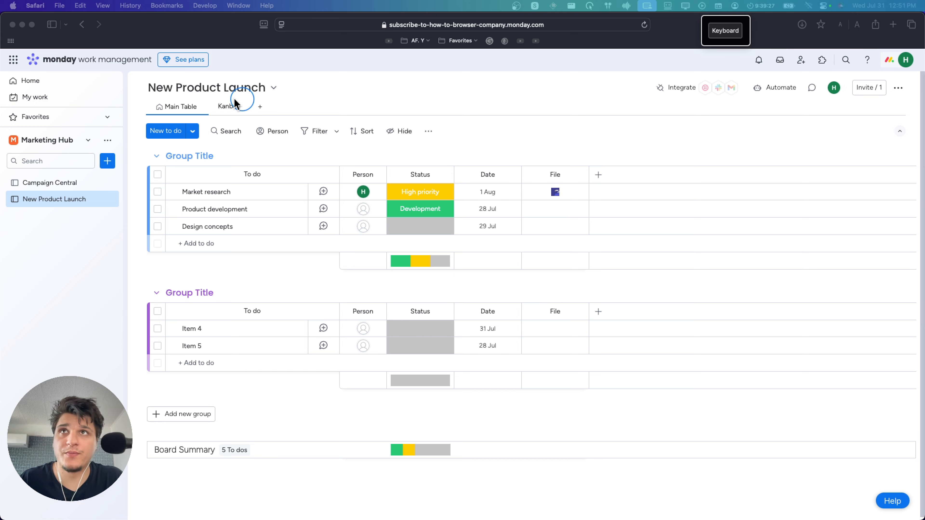
{"action": "left_click", "coordinate": [234, 107]}
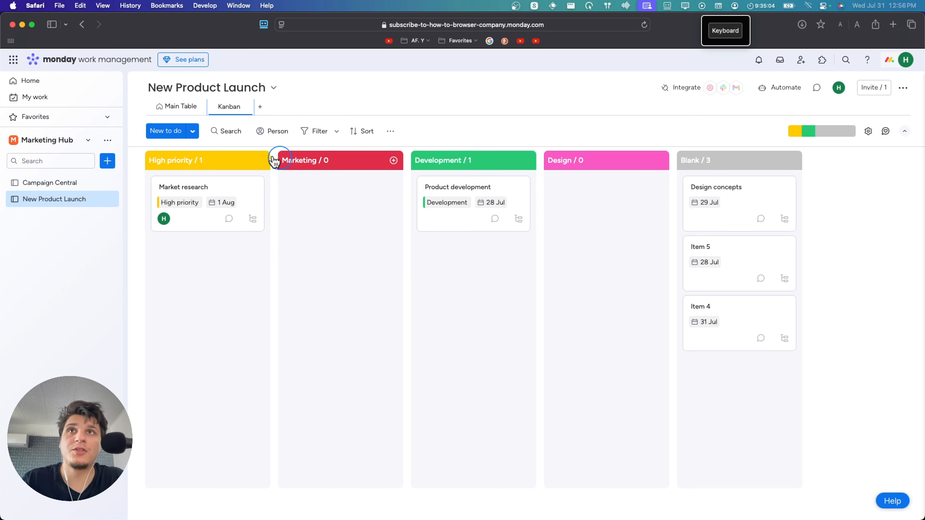
Check the Status column and its options in the Main Table and return to the Kanban view
{"action": "left_click", "coordinate": [177, 106]}
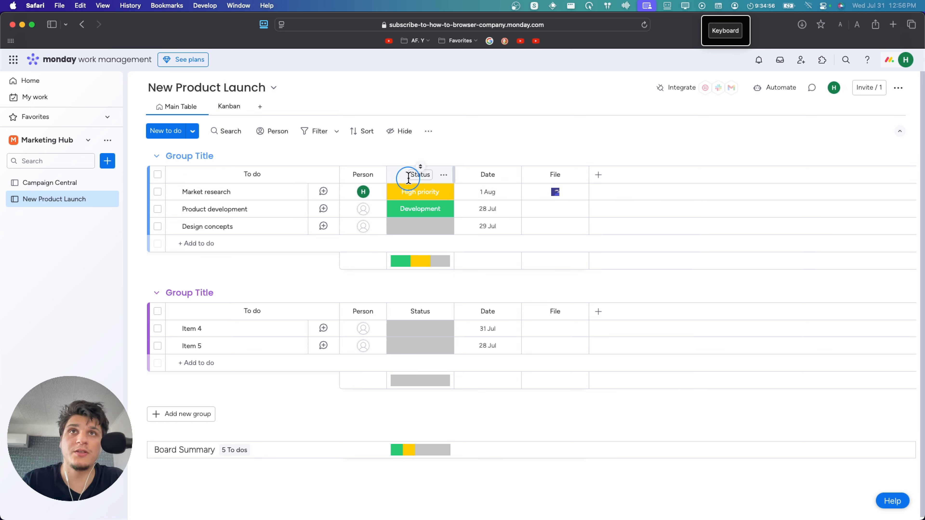
{"action": "left_click", "coordinate": [442, 176]}
{"action": "left_click", "coordinate": [443, 176]}
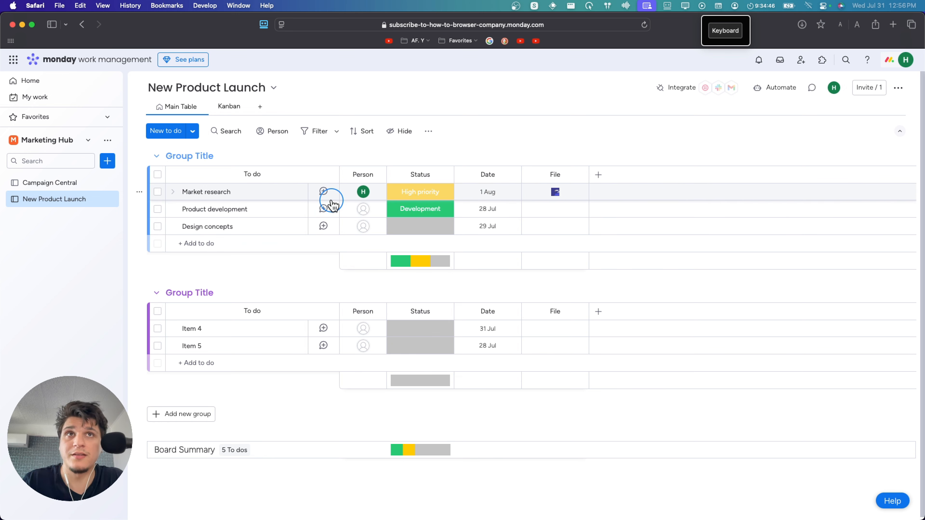
{"action": "left_click", "coordinate": [223, 109]}
{"action": "left_click", "coordinate": [180, 111]}
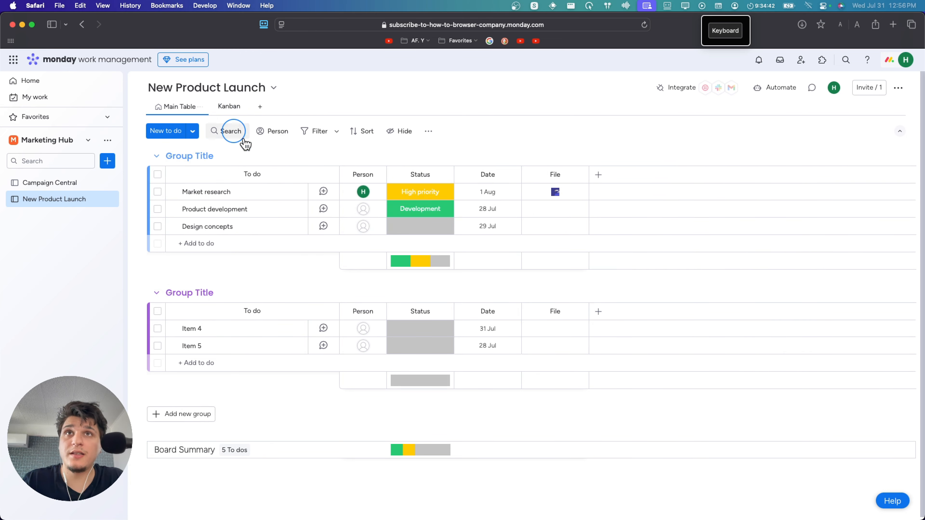
{"action": "left_click", "coordinate": [224, 111]}
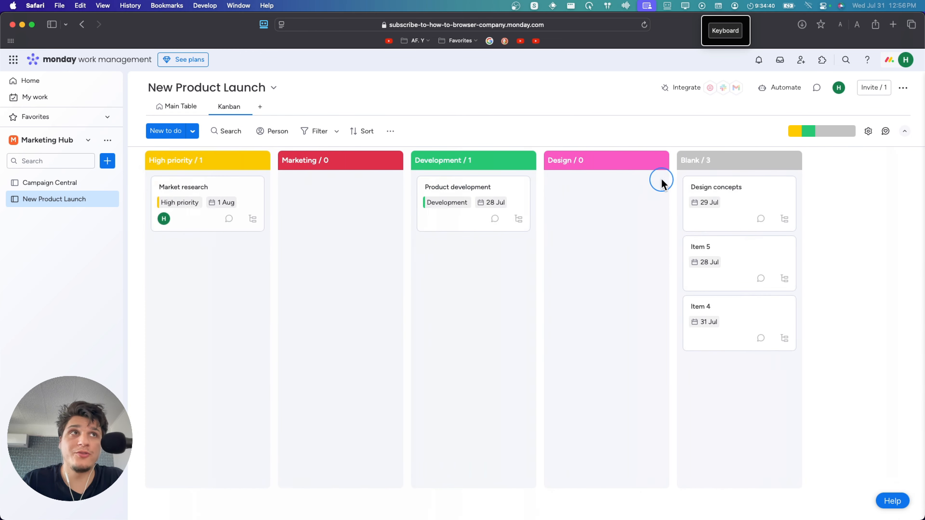
Examine the Kanban Column setting in the Kanban view's widget settings and close the settings
{"action": "left_click", "coordinate": [868, 131]}
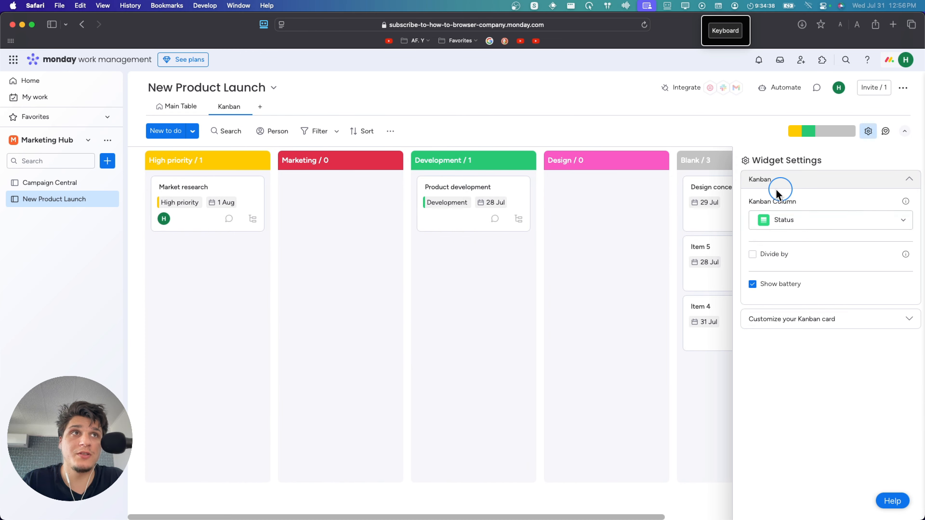
{"action": "left_click", "coordinate": [820, 218]}
{"action": "left_click", "coordinate": [858, 227]}
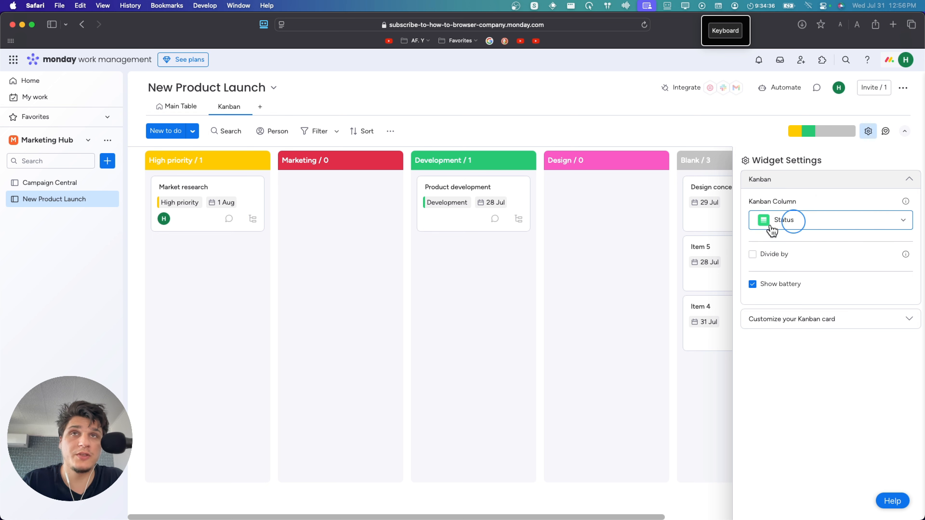
{"action": "left_click", "coordinate": [909, 180]}
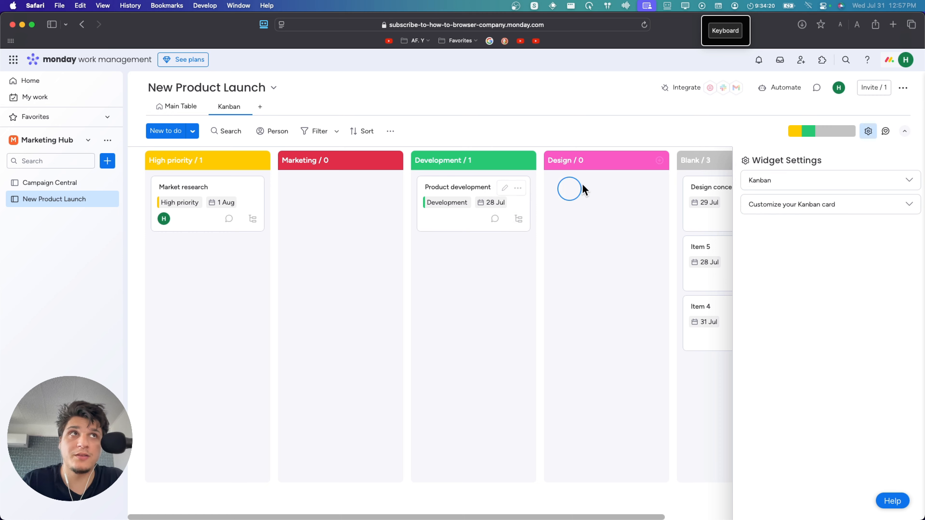
{"action": "left_click", "coordinate": [905, 132]}
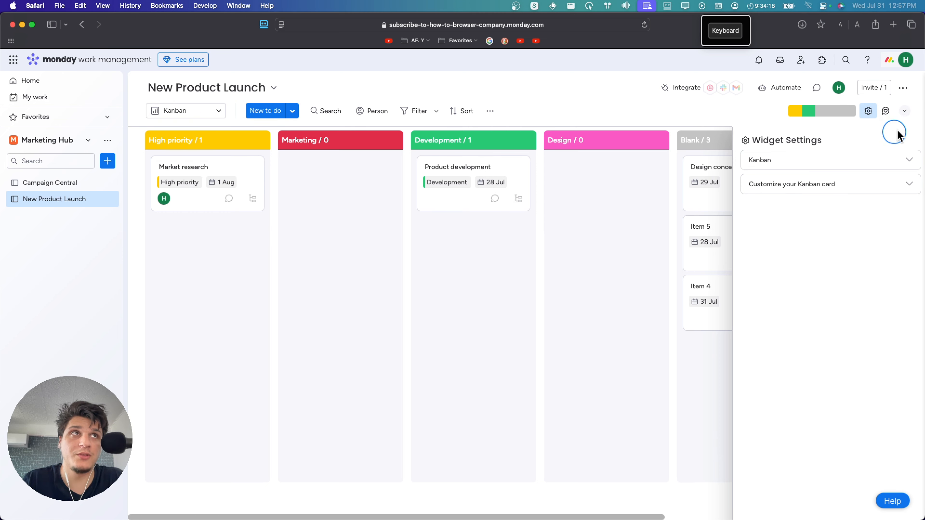
{"action": "left_click", "coordinate": [905, 115]}
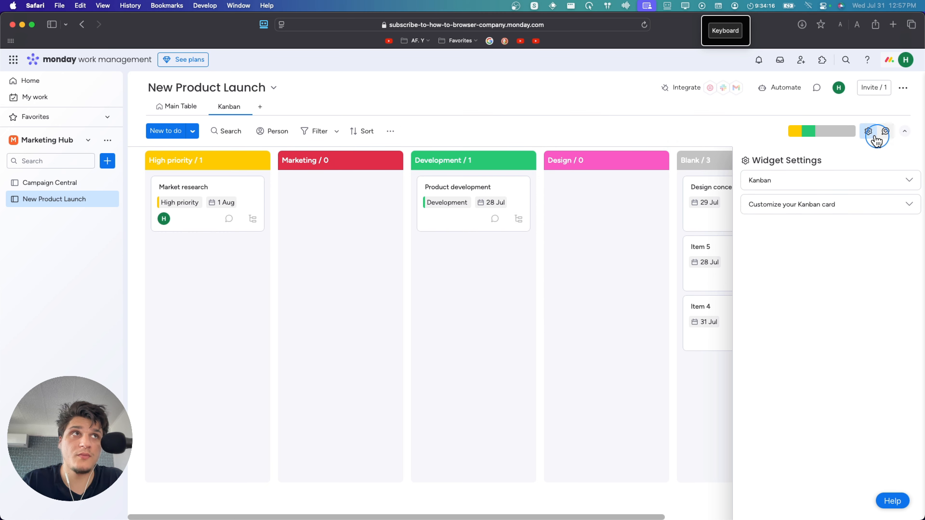
{"action": "left_click", "coordinate": [868, 131]}
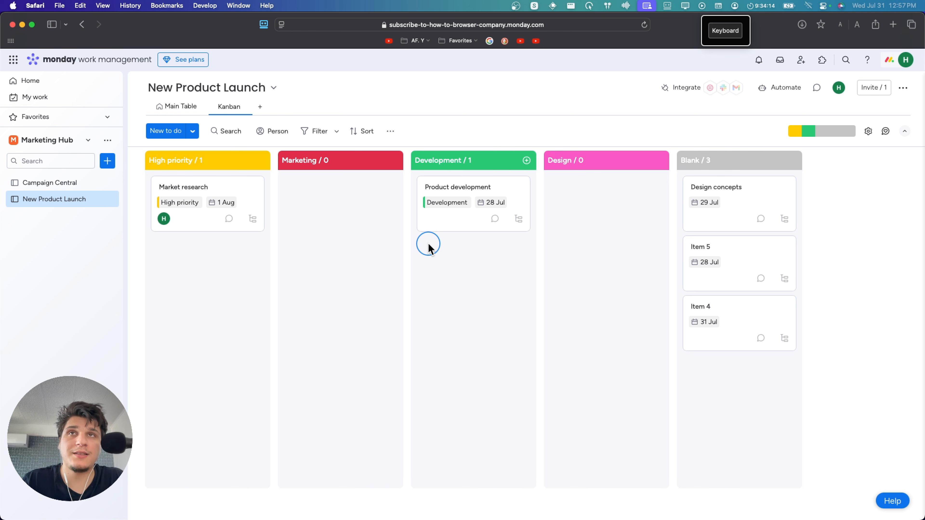